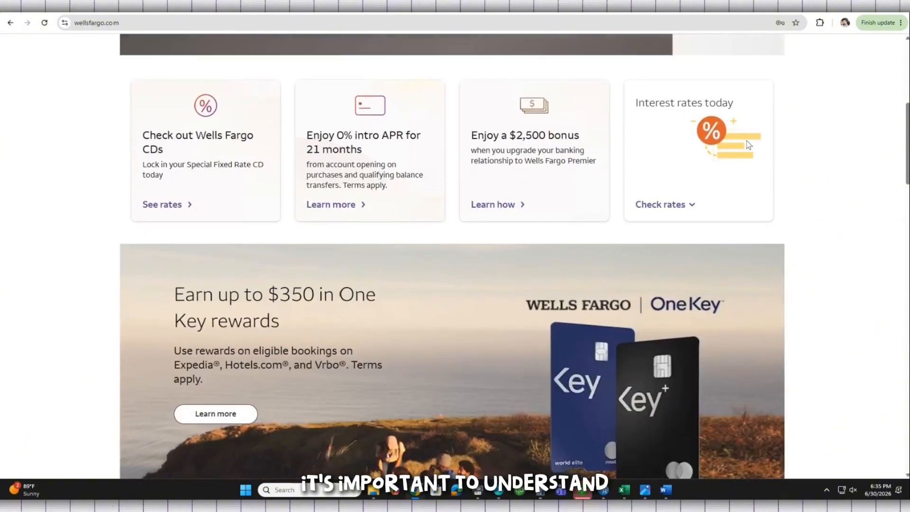
- Browse the homepage, confirm the wellsfargo.com address, and begin signing on to online banking
{"action": "scroll", "coordinate": [746, 141], "scroll_direction": "down", "scroll_amount": 4}
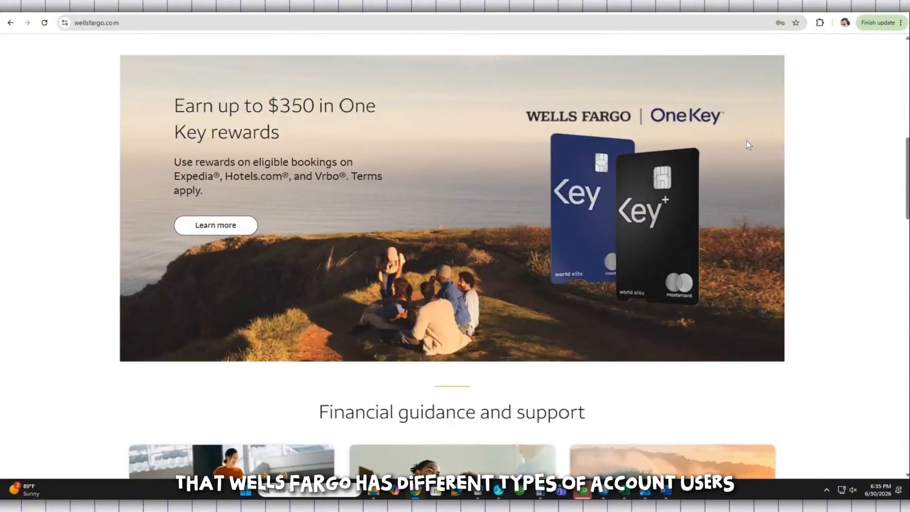
{"action": "scroll", "coordinate": [747, 140], "scroll_direction": "down", "scroll_amount": 5}
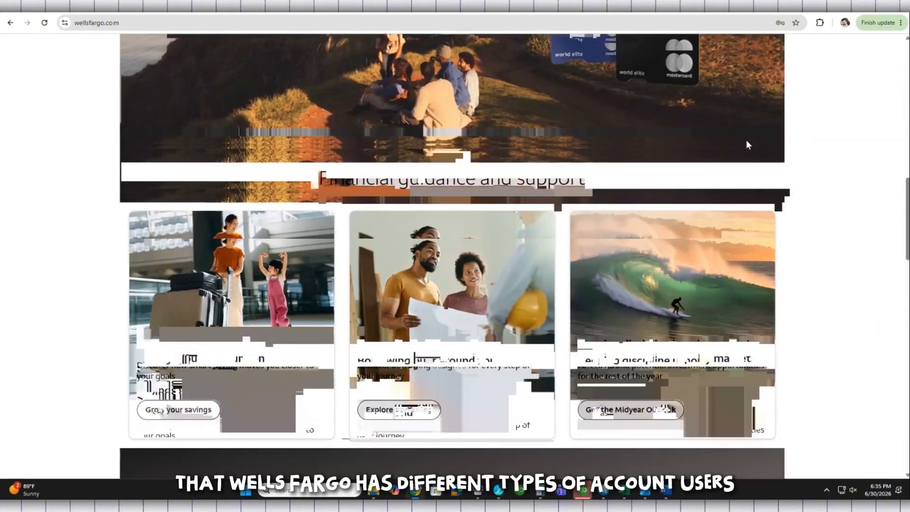
{"action": "scroll", "coordinate": [638, 243], "scroll_direction": "down", "scroll_amount": 1}
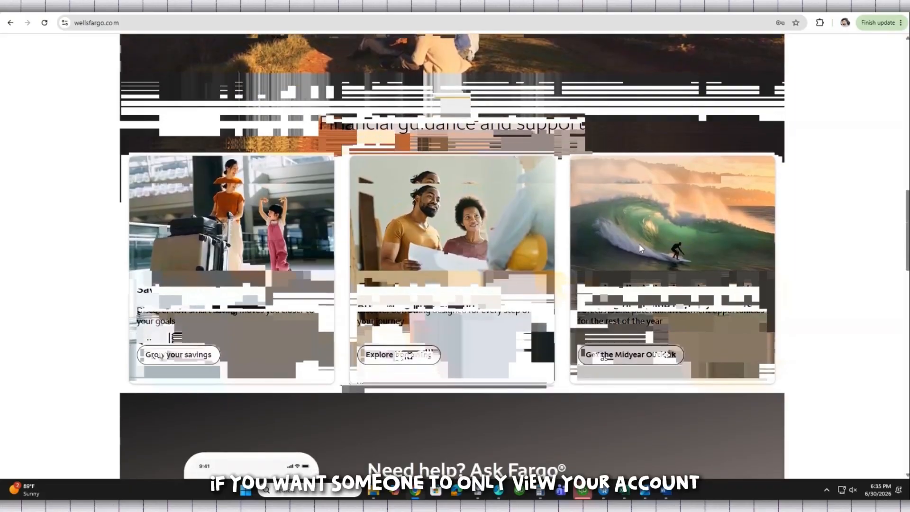
{"action": "scroll", "coordinate": [639, 243], "scroll_direction": "down", "scroll_amount": 4}
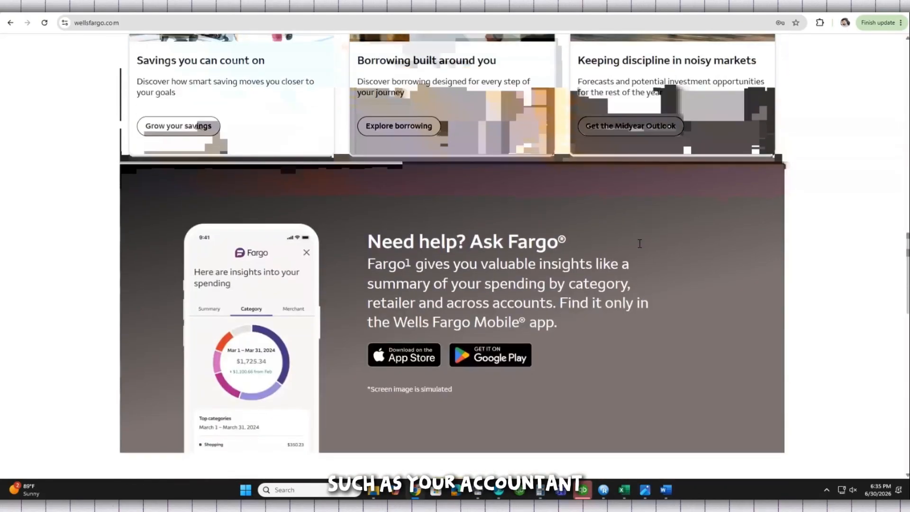
{"action": "scroll", "coordinate": [639, 243], "scroll_direction": "down", "scroll_amount": 4}
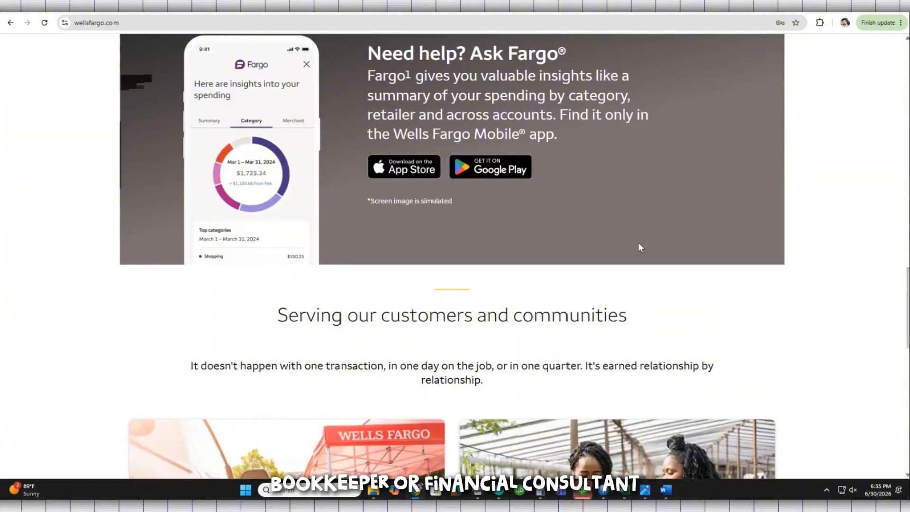
{"action": "scroll", "coordinate": [637, 243], "scroll_direction": "up", "scroll_amount": 8}
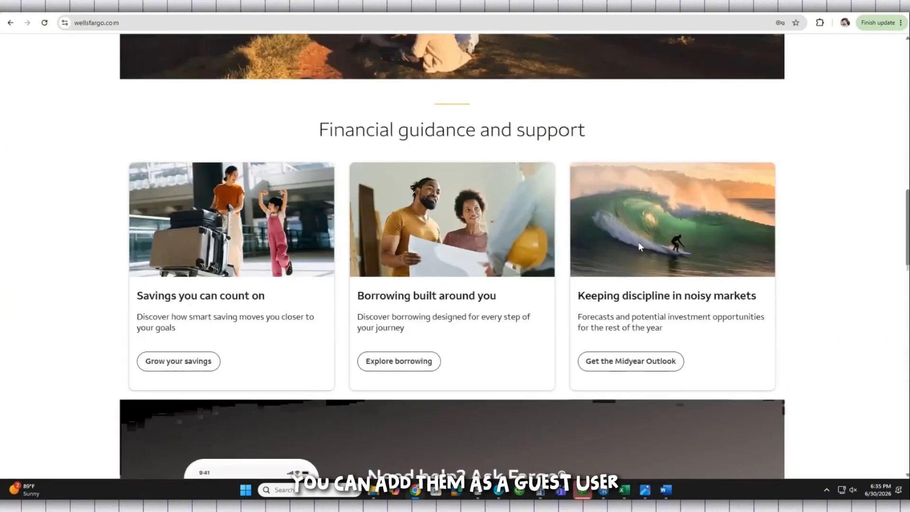
{"action": "scroll", "coordinate": [637, 243], "scroll_direction": "up", "scroll_amount": 6}
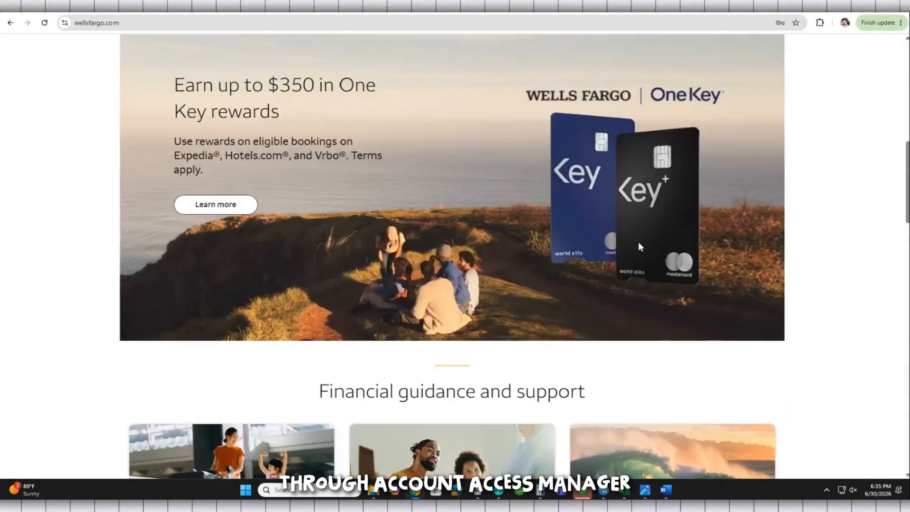
{"action": "scroll", "coordinate": [638, 241], "scroll_direction": "up", "scroll_amount": 10}
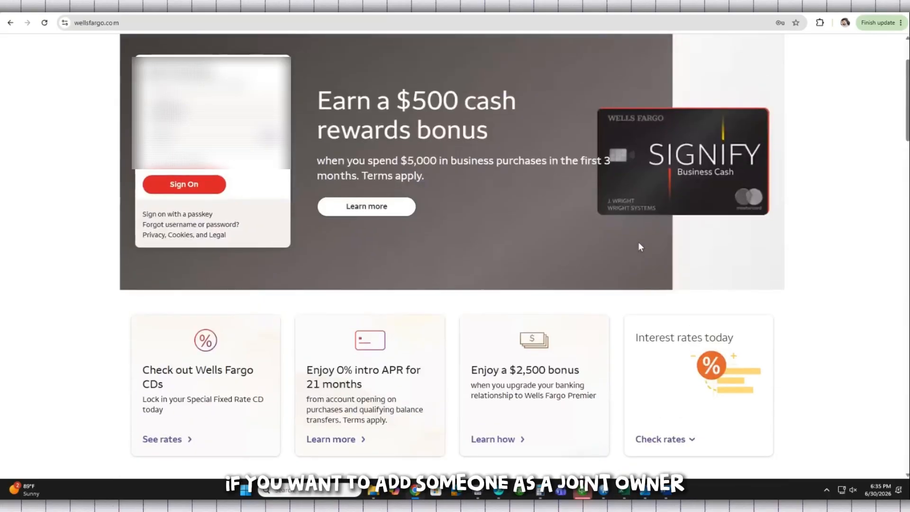
{"action": "scroll", "coordinate": [638, 247], "scroll_direction": "up", "scroll_amount": 2}
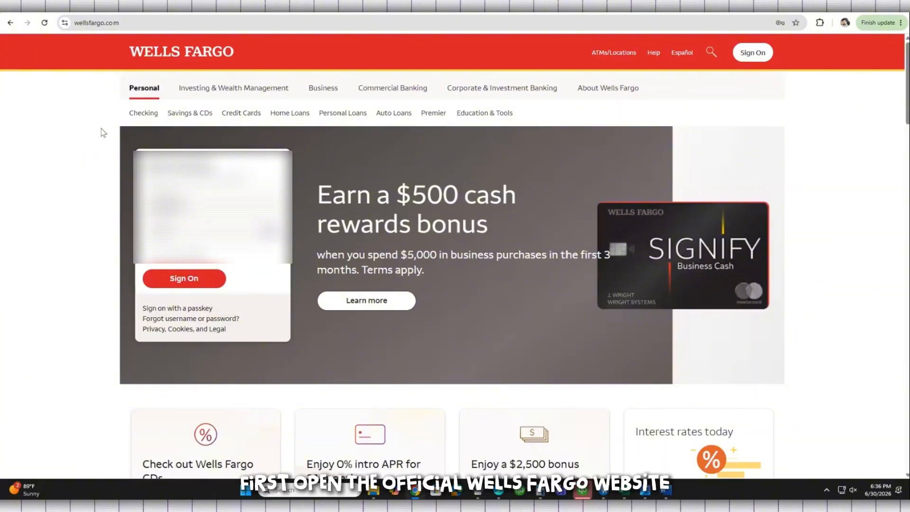
{"action": "left_click", "coordinate": [160, 22]}
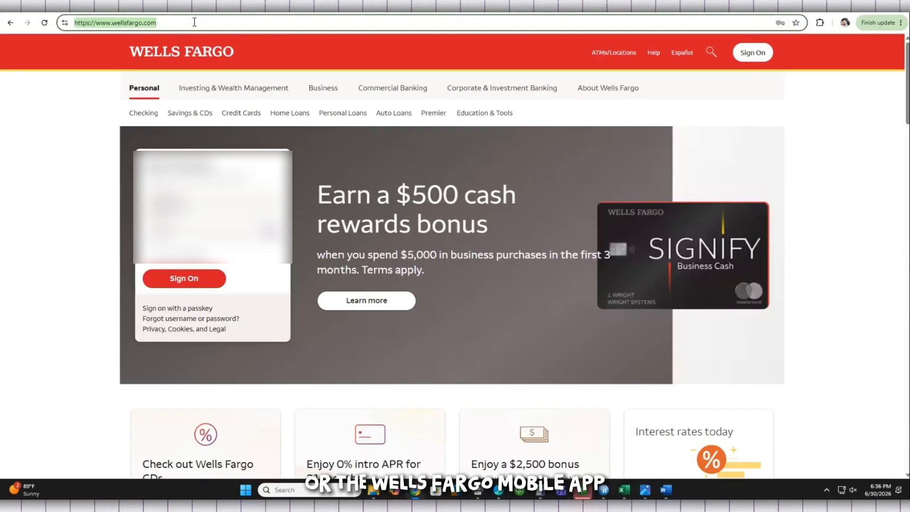
{"action": "left_click", "coordinate": [194, 22]}
{"action": "left_click", "coordinate": [75, 141]}
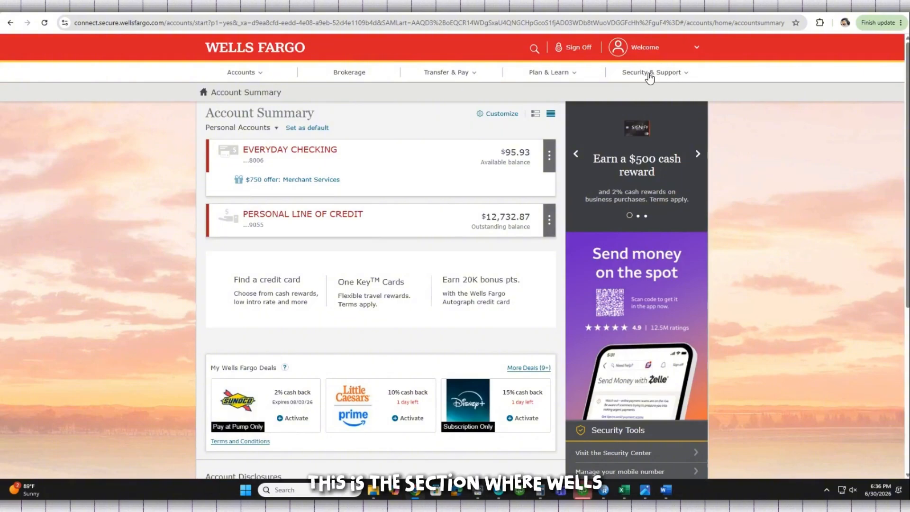
- Go from Security & Support into Account Access Manager and start a new guest user under Guest users
{"action": "left_click", "coordinate": [656, 77]}
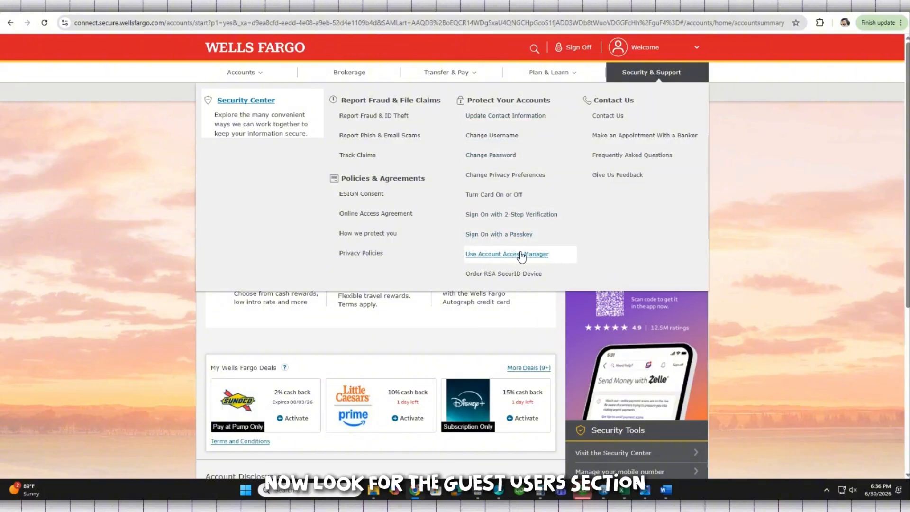
{"action": "left_click", "coordinate": [515, 257]}
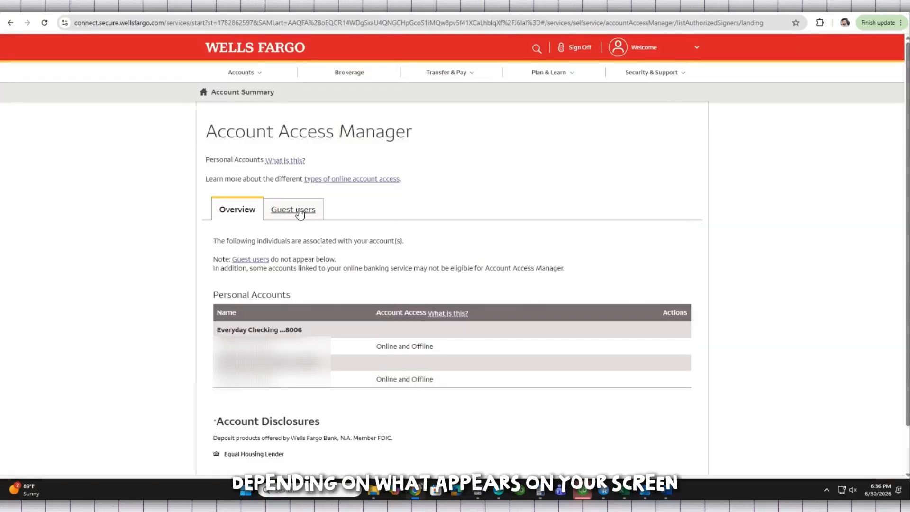
{"action": "left_click", "coordinate": [314, 213]}
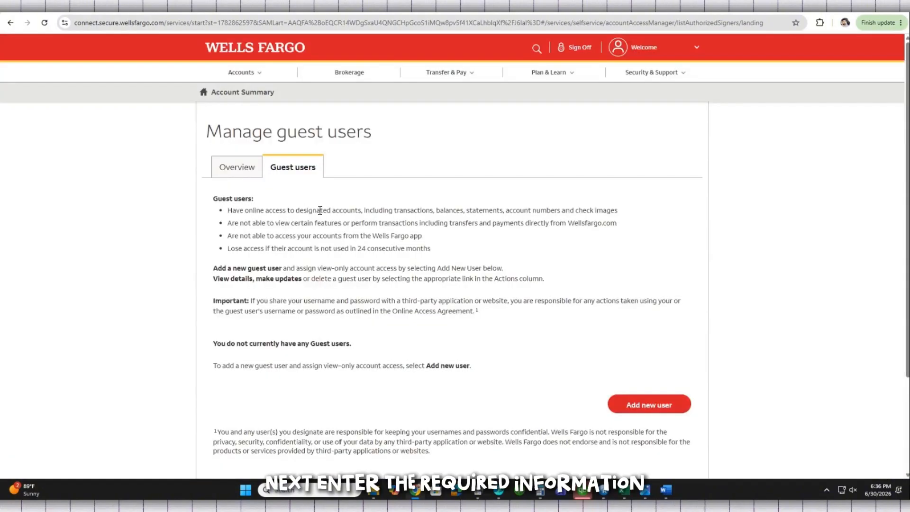
{"action": "scroll", "coordinate": [631, 354], "scroll_direction": "down", "scroll_amount": 1}
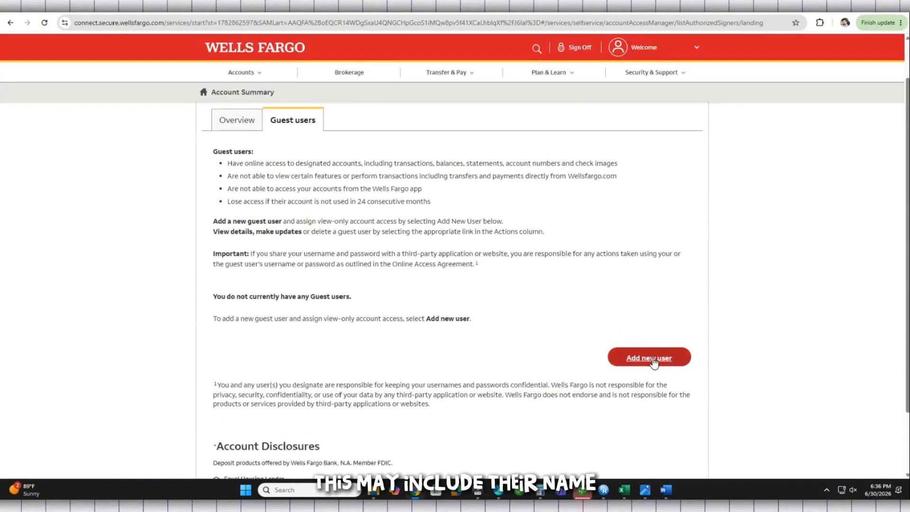
{"action": "left_click", "coordinate": [630, 363]}
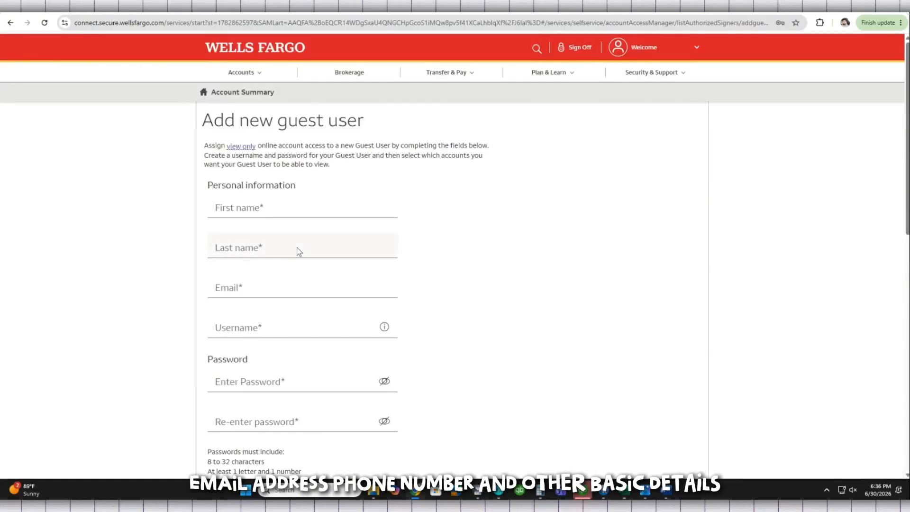
- Enter the guest's first name, last name and e-mail address in the form
{"action": "scroll", "coordinate": [296, 247], "scroll_direction": "down", "scroll_amount": 1}
{"action": "left_click", "coordinate": [276, 162]}
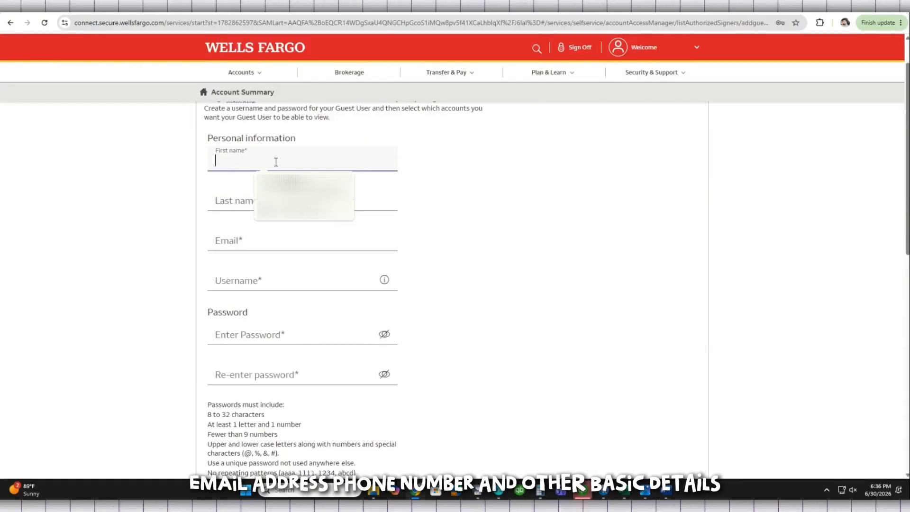
{"action": "type", "text": "test"}
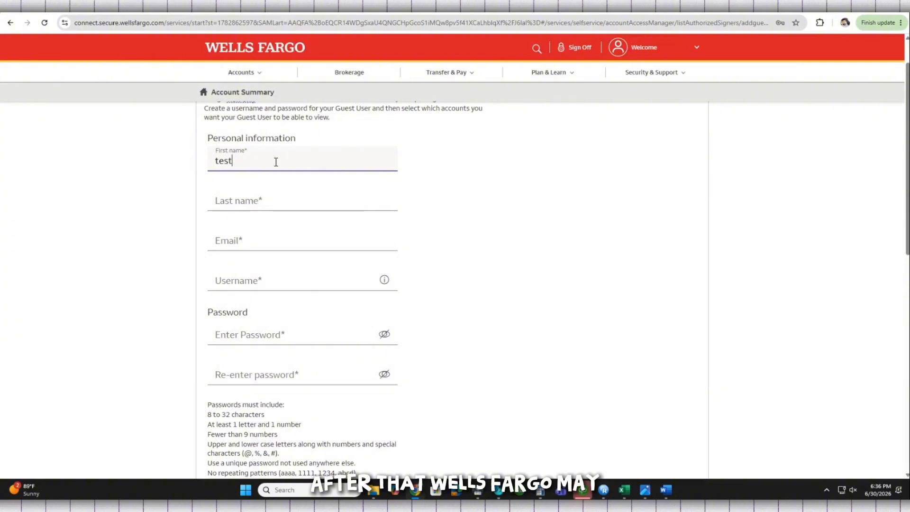
{"action": "left_click", "coordinate": [266, 201]}
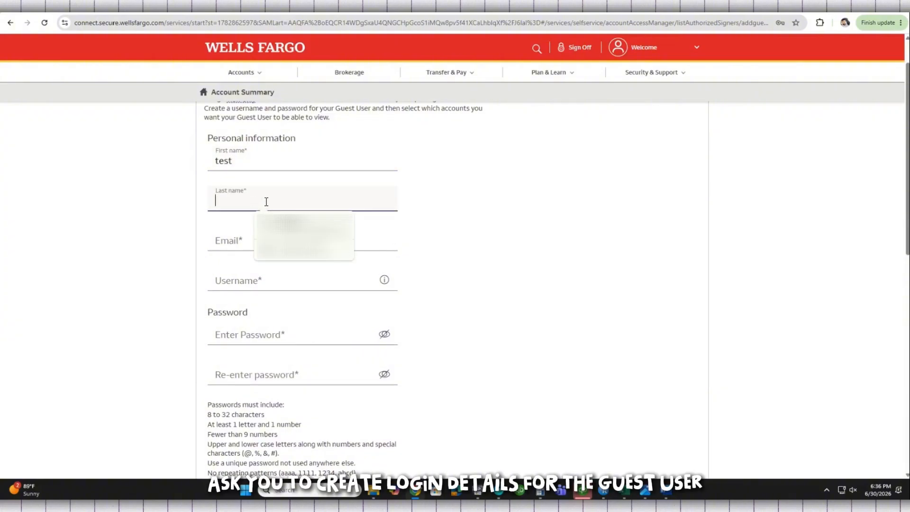
{"action": "type", "text": "test"}
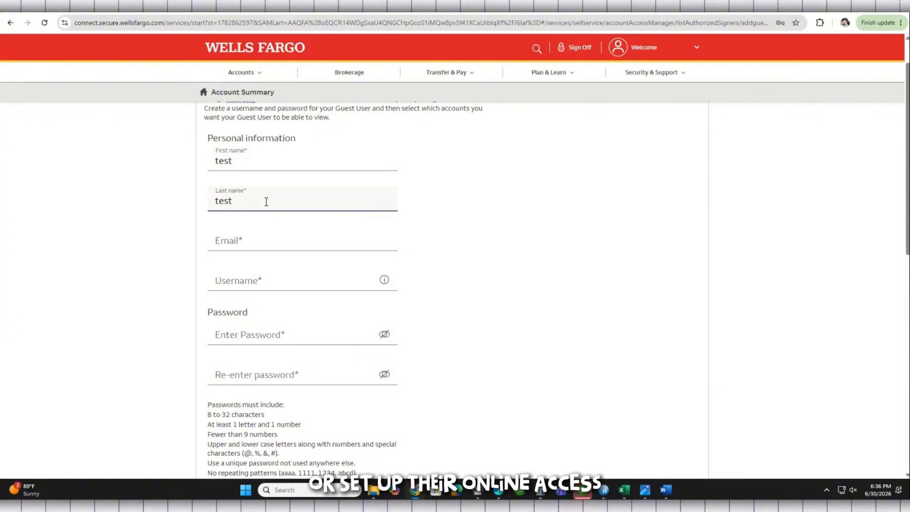
{"action": "left_click", "coordinate": [261, 239]}
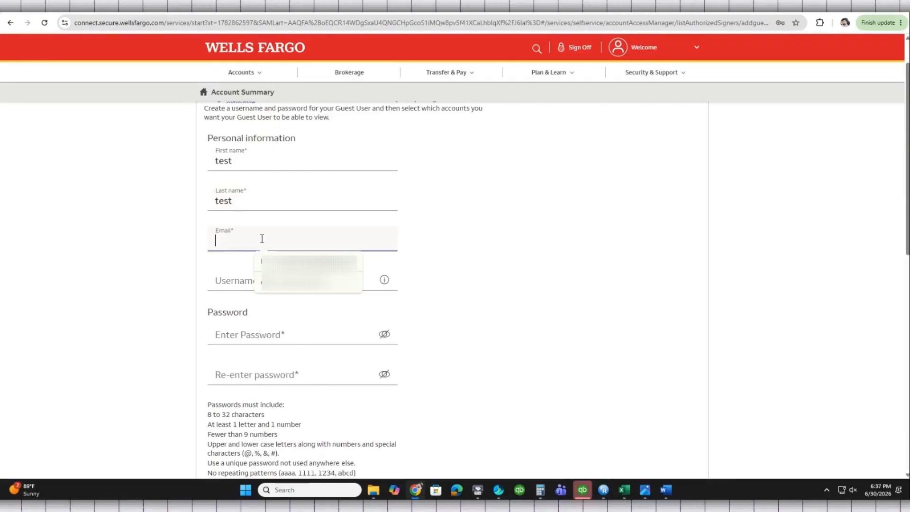
{"action": "type", "text": "test"}
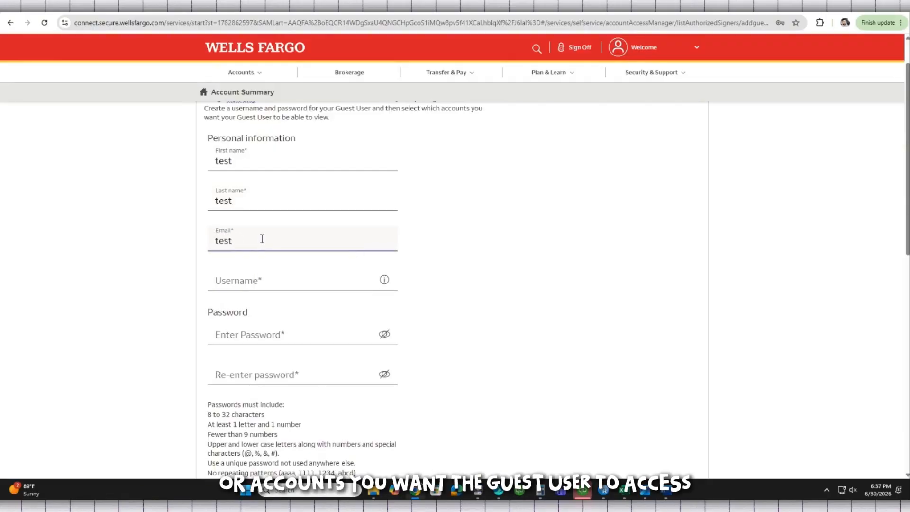
{"action": "type", "text": "@fakemail.com"}
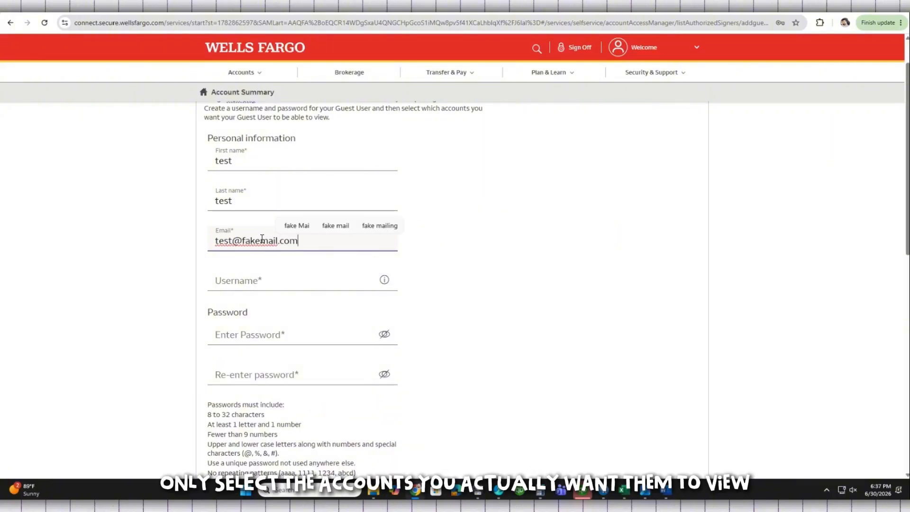
- Set the username to 'test' and type the same password into both password fields
{"action": "left_click", "coordinate": [234, 280]}
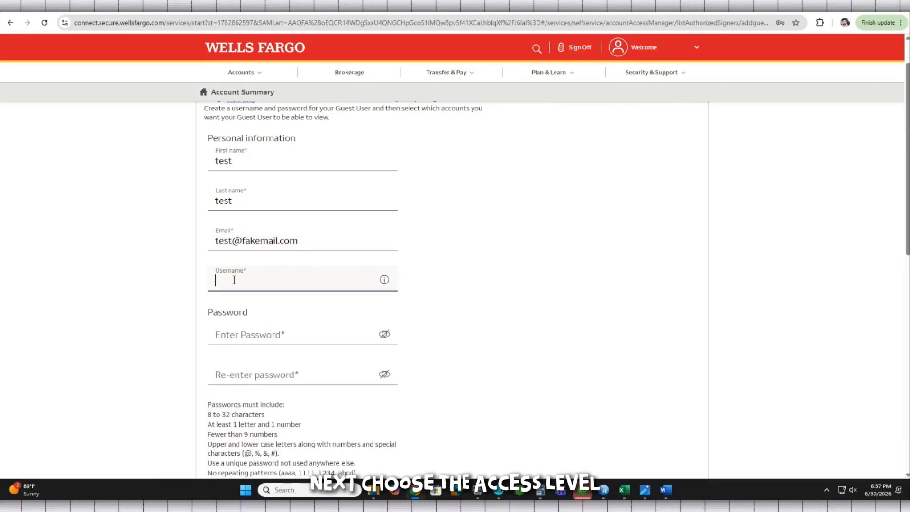
{"action": "type", "text": "test"}
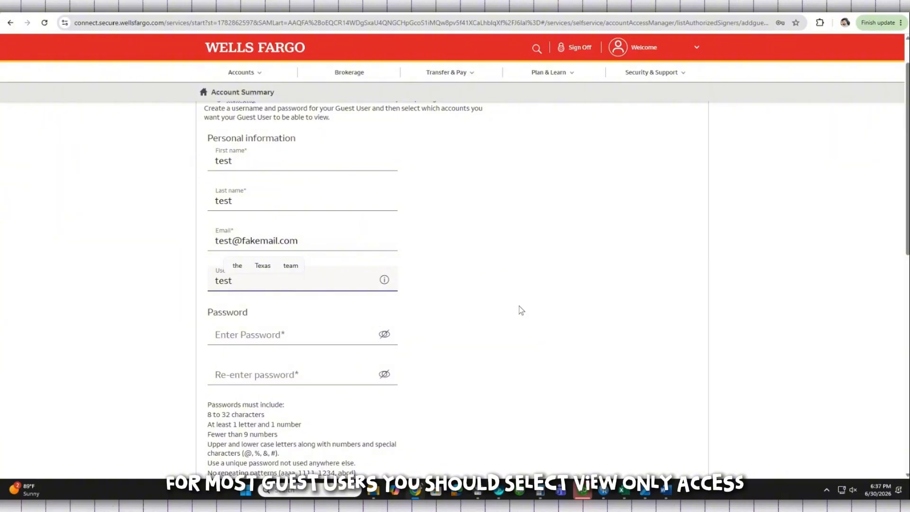
{"action": "left_click", "coordinate": [256, 334]}
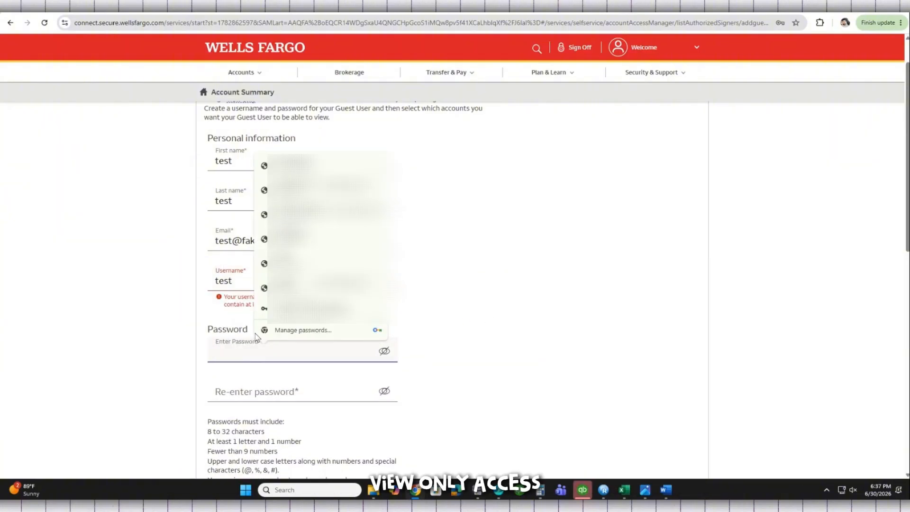
{"action": "type", "text": "test"}
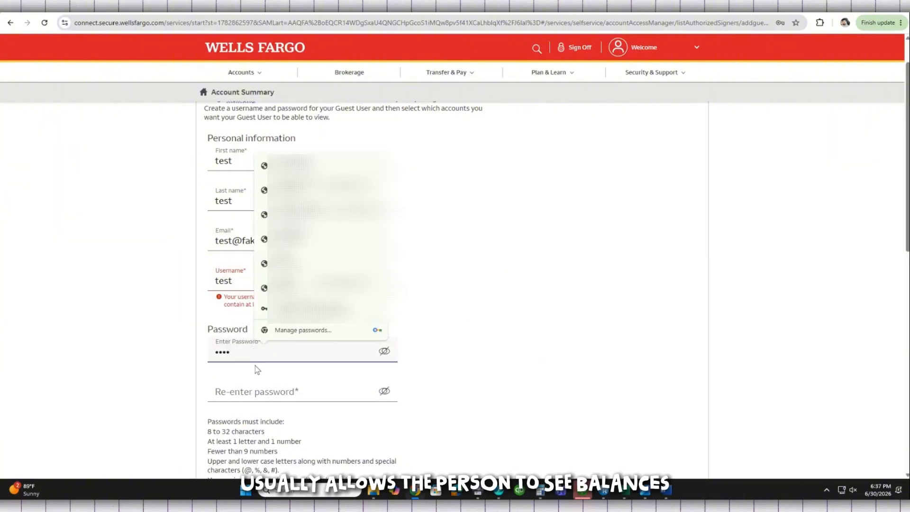
{"action": "left_click", "coordinate": [247, 391]}
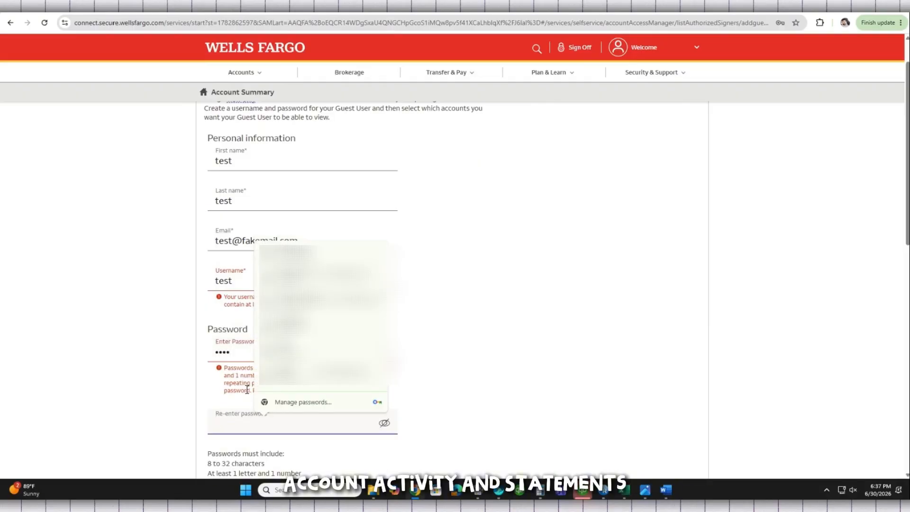
{"action": "type", "text": "test"}
{"action": "scroll", "coordinate": [110, 325], "scroll_direction": "down", "scroll_amount": 7}
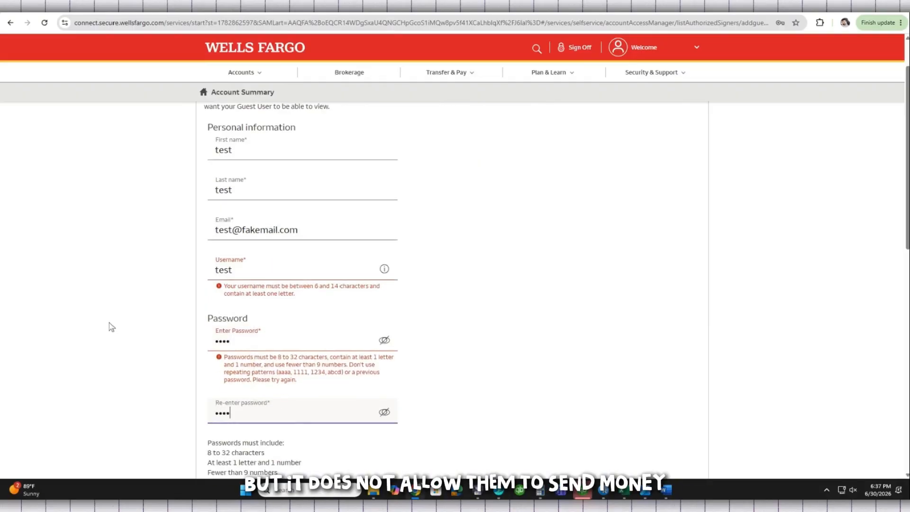
{"action": "scroll", "coordinate": [109, 324], "scroll_direction": "down", "scroll_amount": 3}
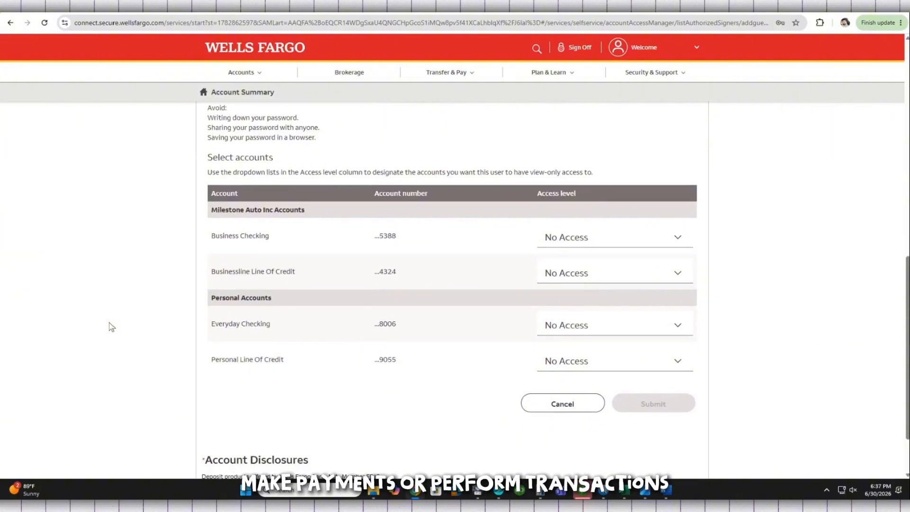
{"action": "left_click", "coordinate": [660, 243]}
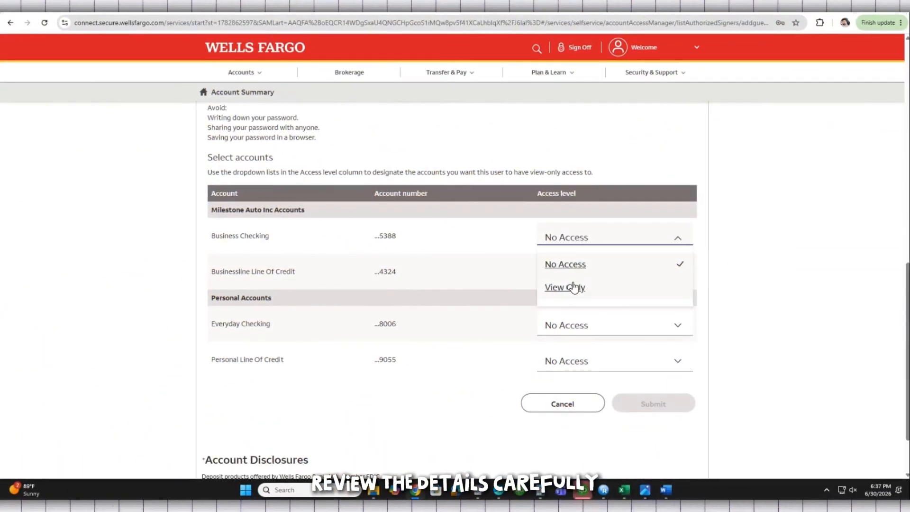
{"action": "left_click", "coordinate": [749, 284]}
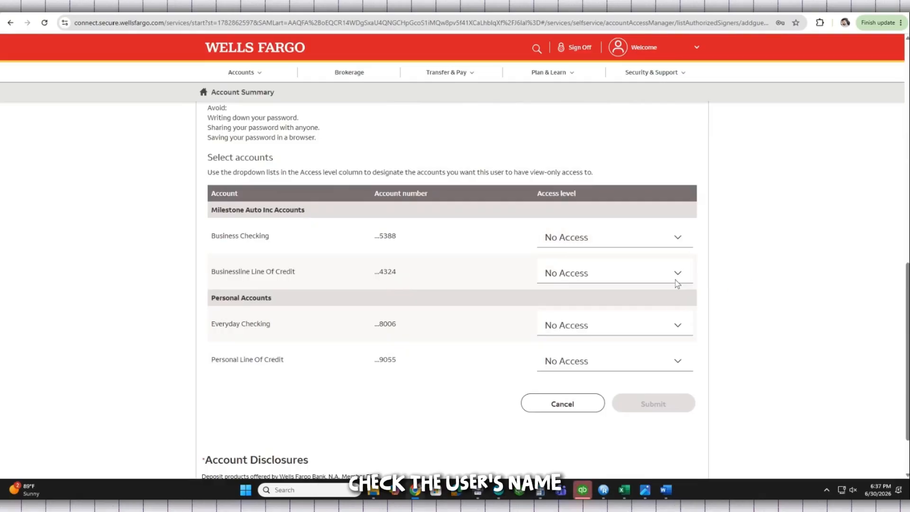
{"action": "left_click", "coordinate": [637, 282]}
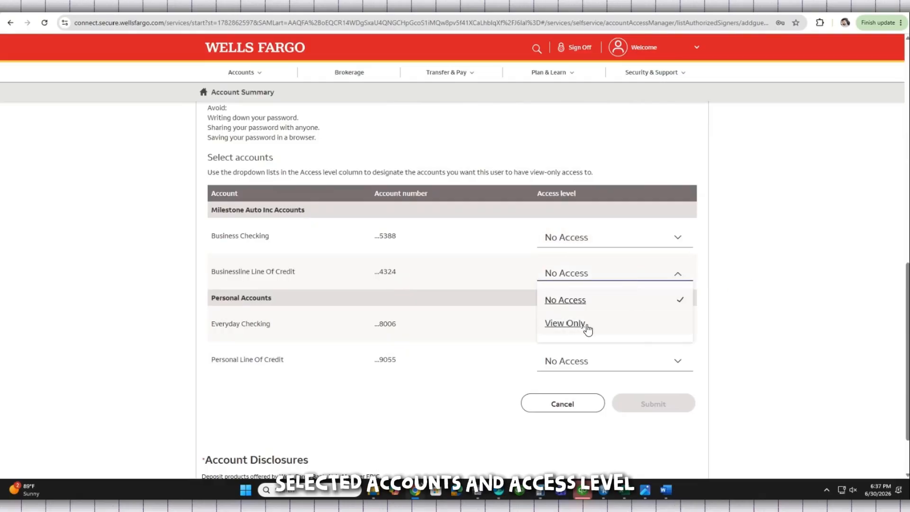
{"action": "left_click", "coordinate": [828, 284]}
{"action": "left_click", "coordinate": [606, 334]}
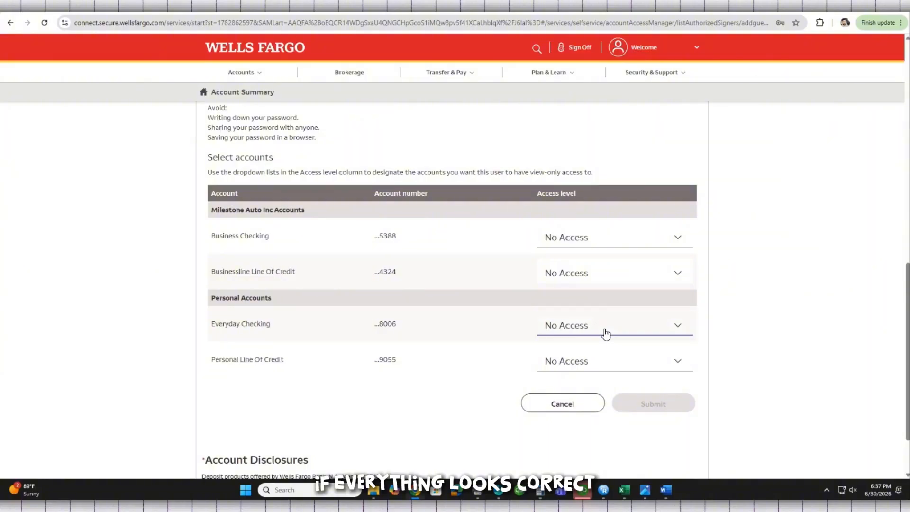
{"action": "left_click", "coordinate": [783, 349]}
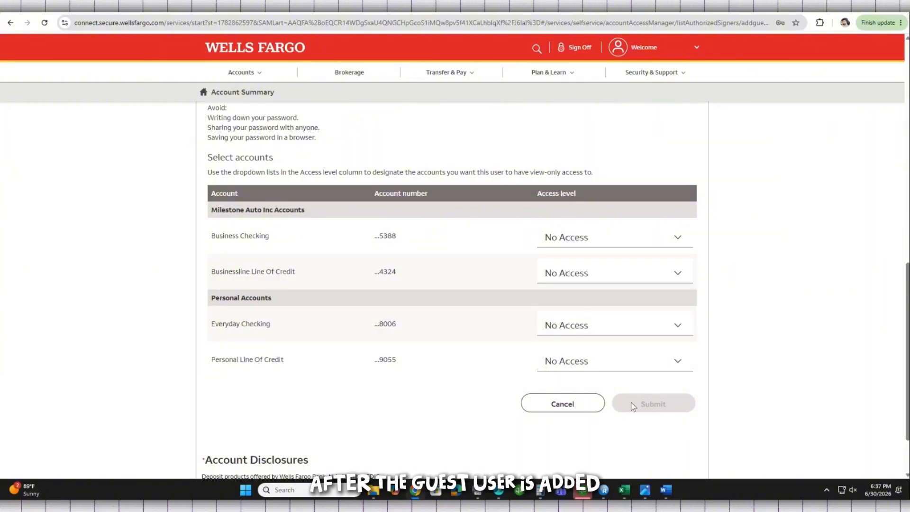
{"action": "scroll", "coordinate": [685, 385], "scroll_direction": "down", "scroll_amount": 2}
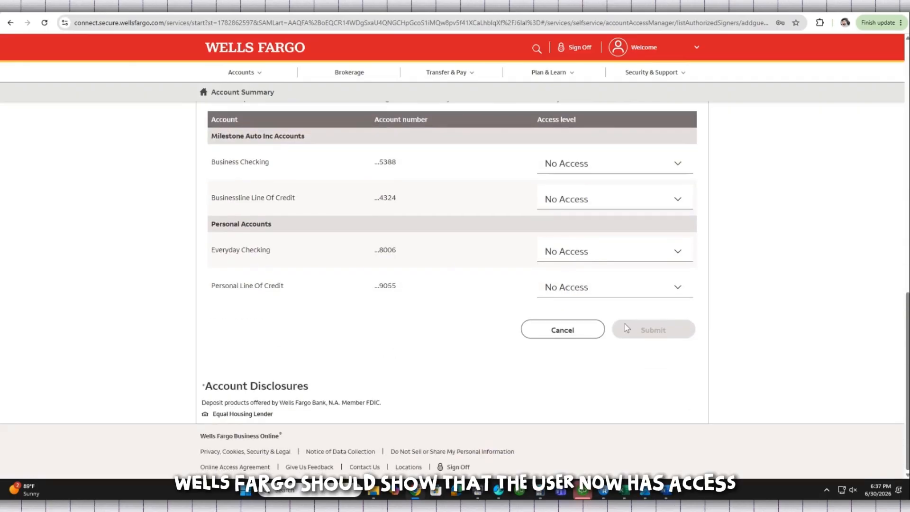
{"action": "left_click", "coordinate": [625, 171]}
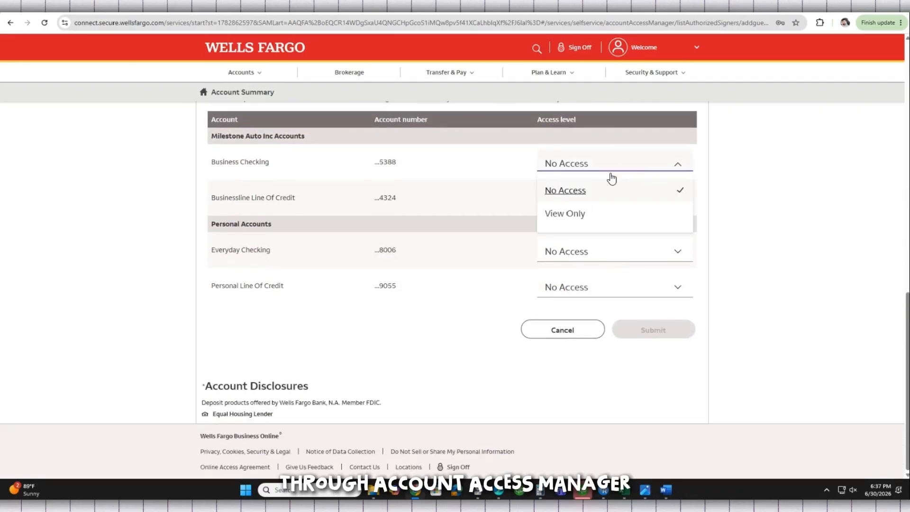
{"action": "left_click", "coordinate": [737, 217]}
{"action": "left_click", "coordinate": [642, 295]}
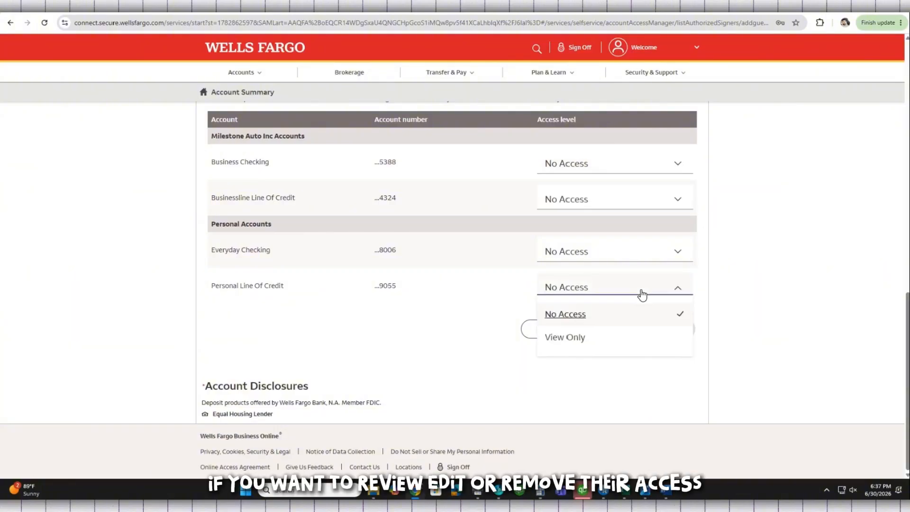
{"action": "left_click", "coordinate": [804, 299]}
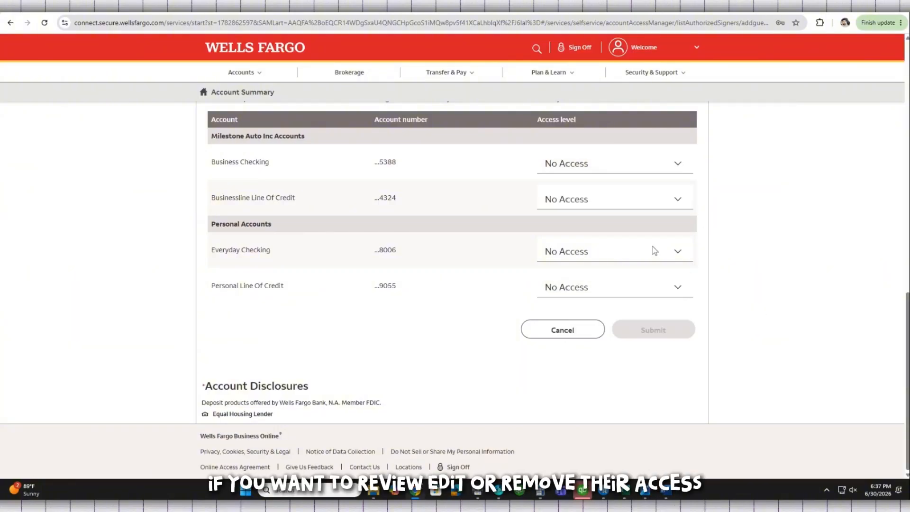
{"action": "left_click", "coordinate": [658, 255]}
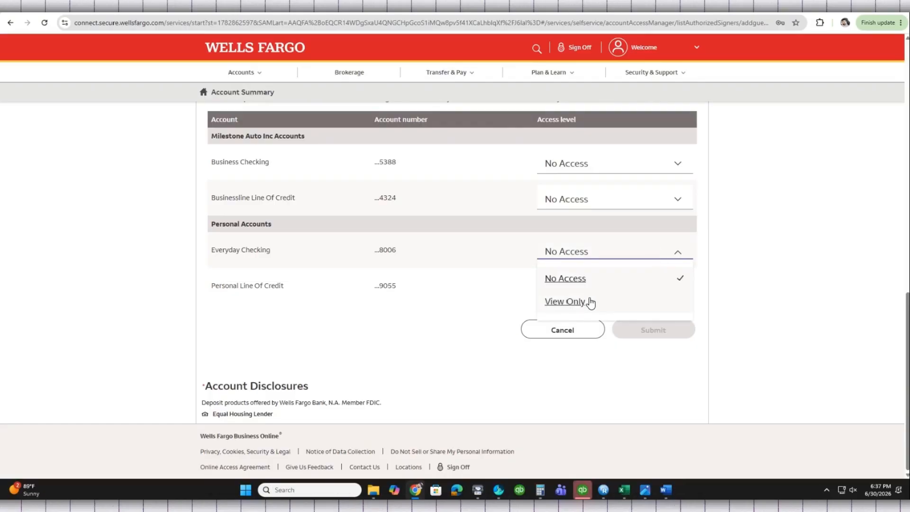
{"action": "left_click", "coordinate": [715, 306]}
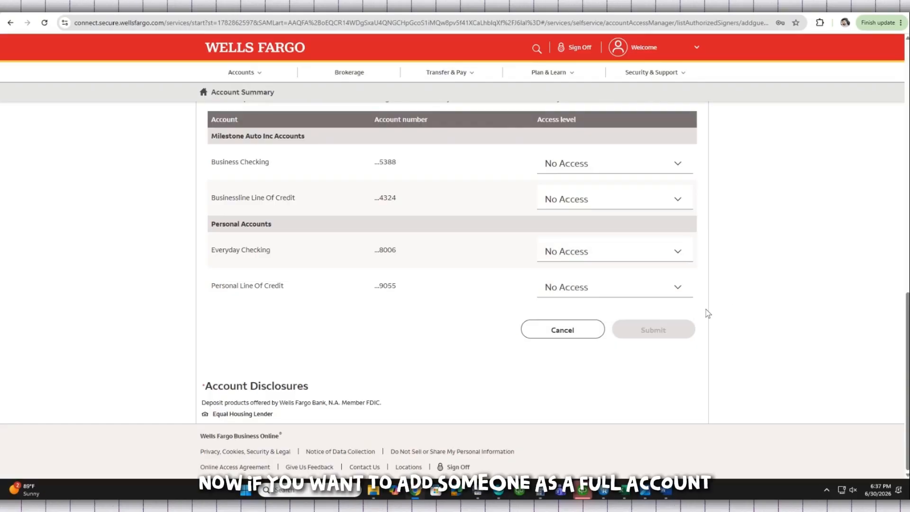
{"action": "scroll", "coordinate": [706, 309], "scroll_direction": "up", "scroll_amount": 4}
{"action": "scroll", "coordinate": [706, 308], "scroll_direction": "up", "scroll_amount": 8}
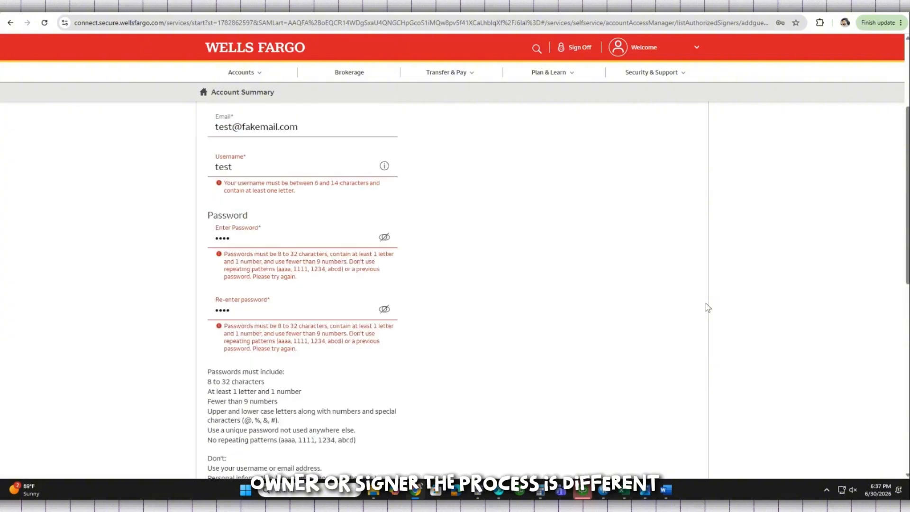
- Glance at the Security & Support menu, then head to the Accounts menu for Account Summary
{"action": "scroll", "coordinate": [707, 307], "scroll_direction": "up", "scroll_amount": 1}
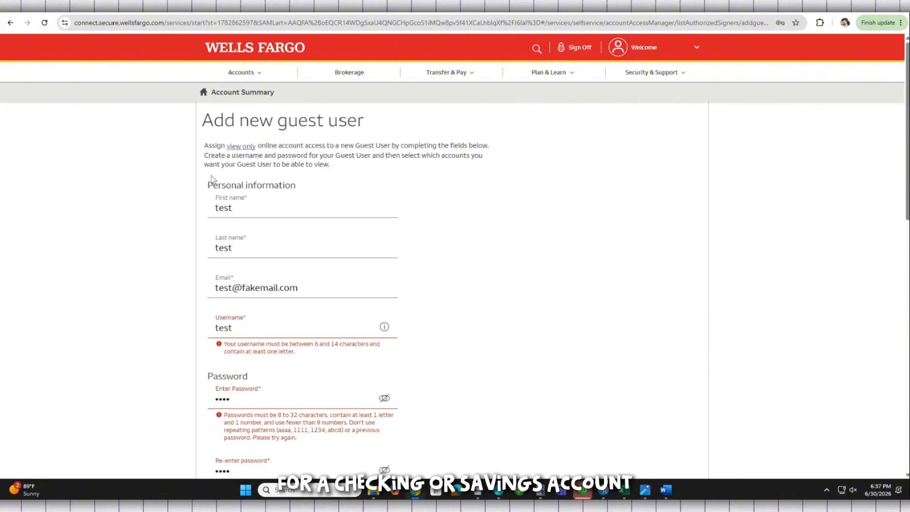
{"action": "left_click", "coordinate": [666, 76]}
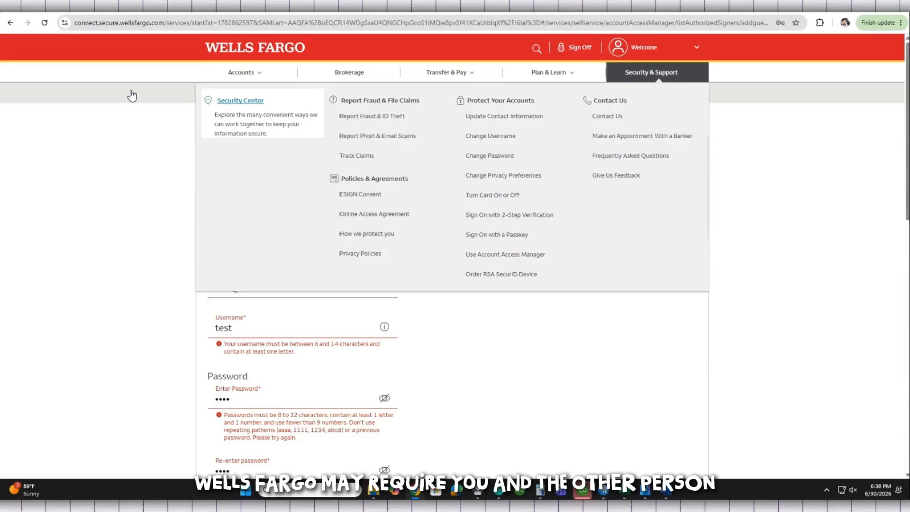
{"action": "left_click", "coordinate": [114, 183]}
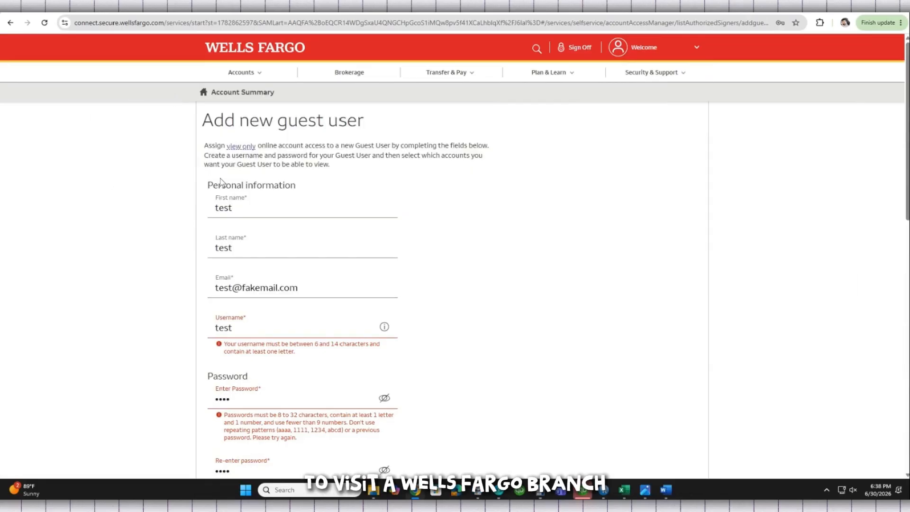
{"action": "scroll", "coordinate": [221, 182], "scroll_direction": "down", "scroll_amount": 7}
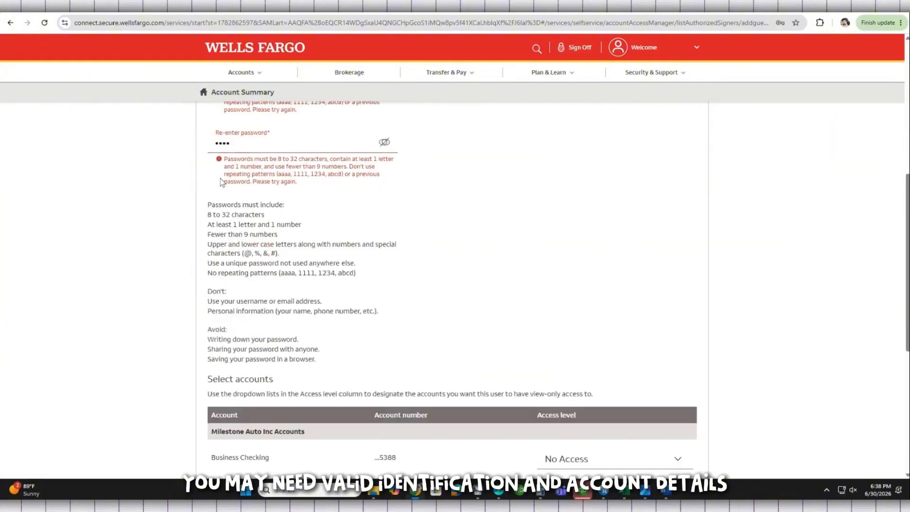
{"action": "scroll", "coordinate": [221, 183], "scroll_direction": "down", "scroll_amount": 4}
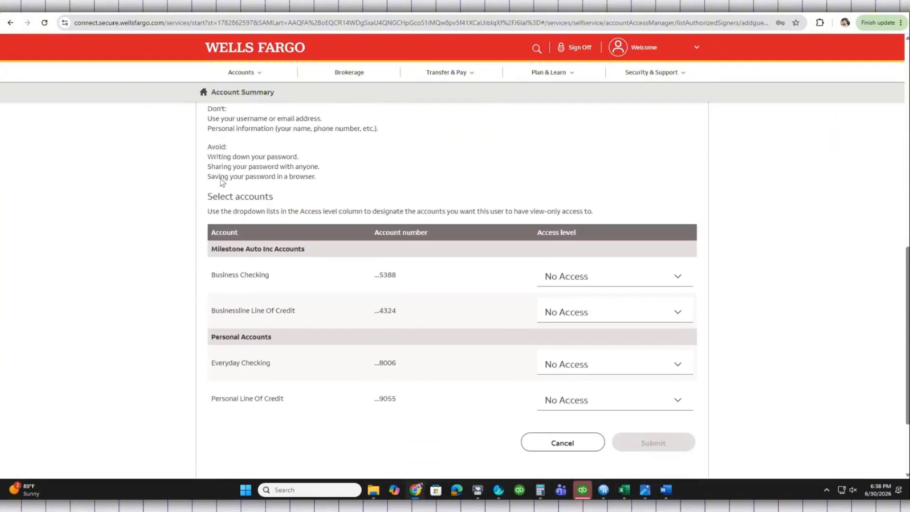
{"action": "scroll", "coordinate": [220, 182], "scroll_direction": "down", "scroll_amount": 2}
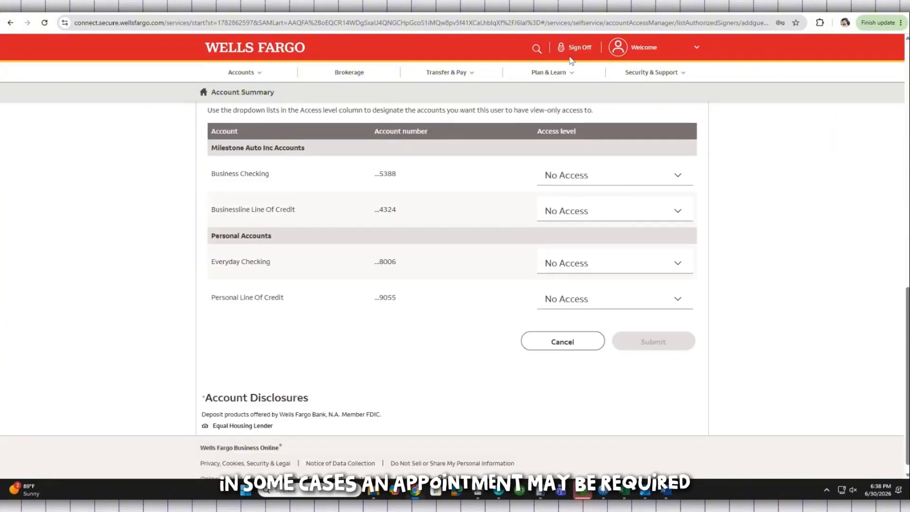
{"action": "left_click", "coordinate": [242, 76]}
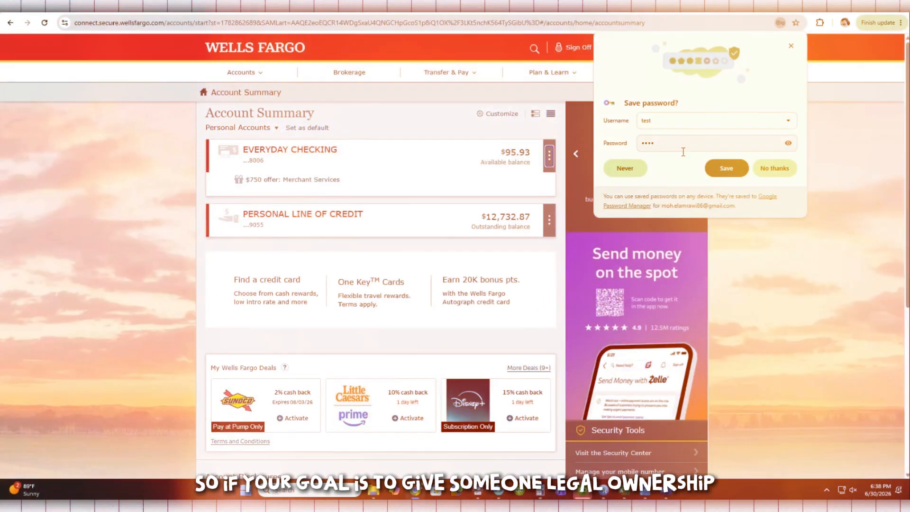
- Close Chrome's 'Save password?' popup and check the Account Summary page by scrolling
{"action": "left_click", "coordinate": [791, 46]}
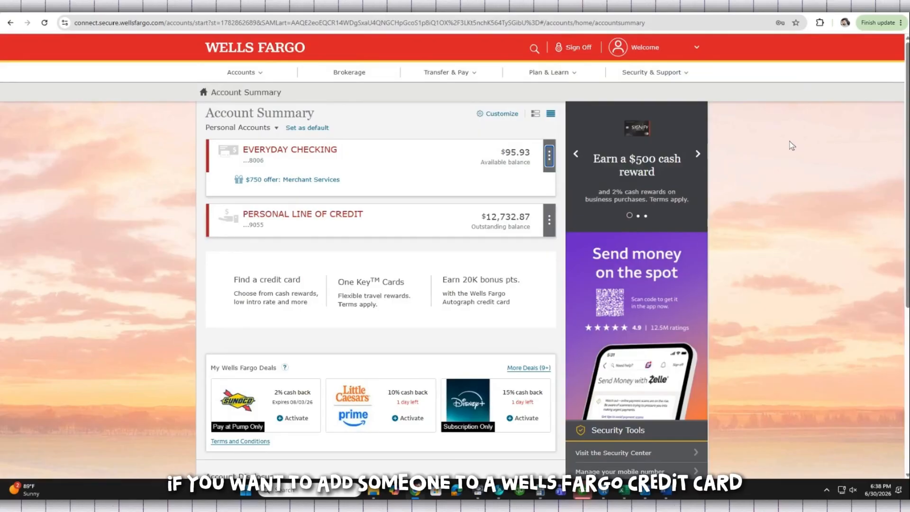
{"action": "scroll", "coordinate": [767, 147], "scroll_direction": "down", "scroll_amount": 1}
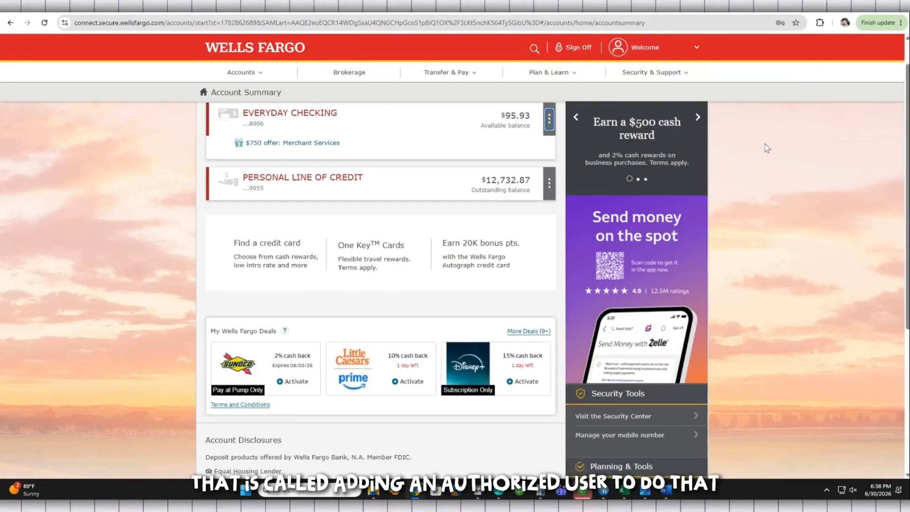
{"action": "scroll", "coordinate": [766, 148], "scroll_direction": "up", "scroll_amount": 1}
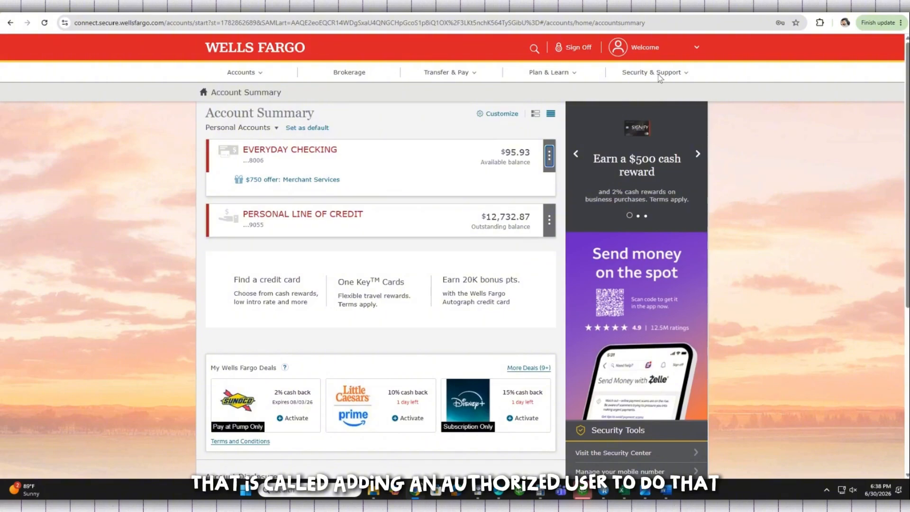
- Open Account Access Manager from Security & Support and choose Add new user under Guest users
{"action": "left_click", "coordinate": [657, 73]}
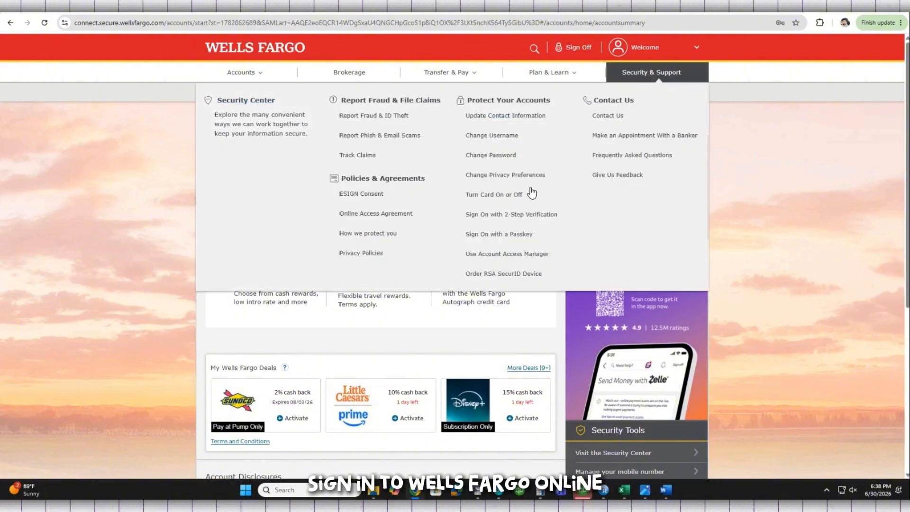
{"action": "left_click", "coordinate": [499, 254]}
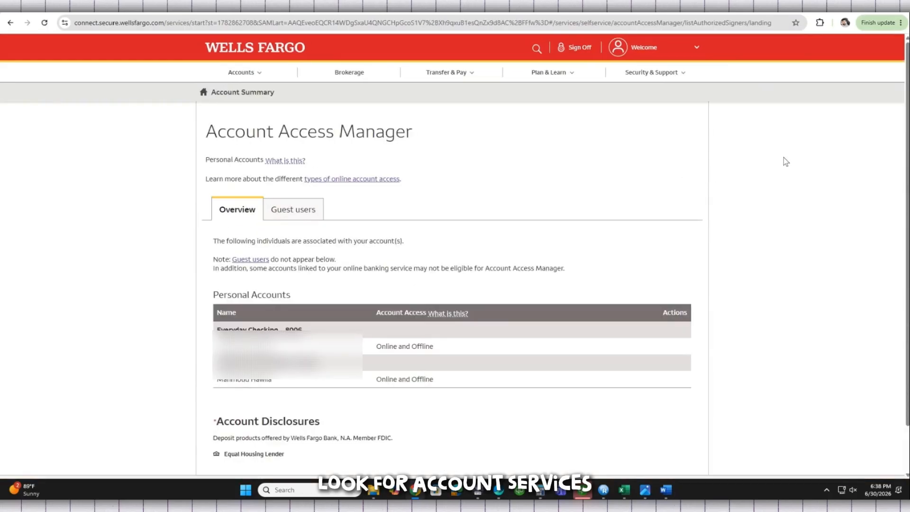
{"action": "scroll", "coordinate": [426, 170], "scroll_direction": "down", "scroll_amount": 1}
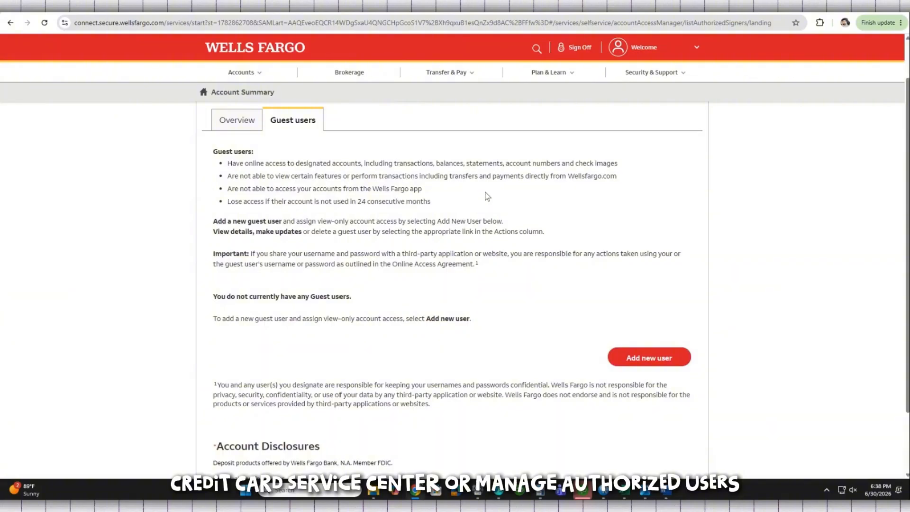
{"action": "scroll", "coordinate": [487, 196], "scroll_direction": "down", "scroll_amount": 2}
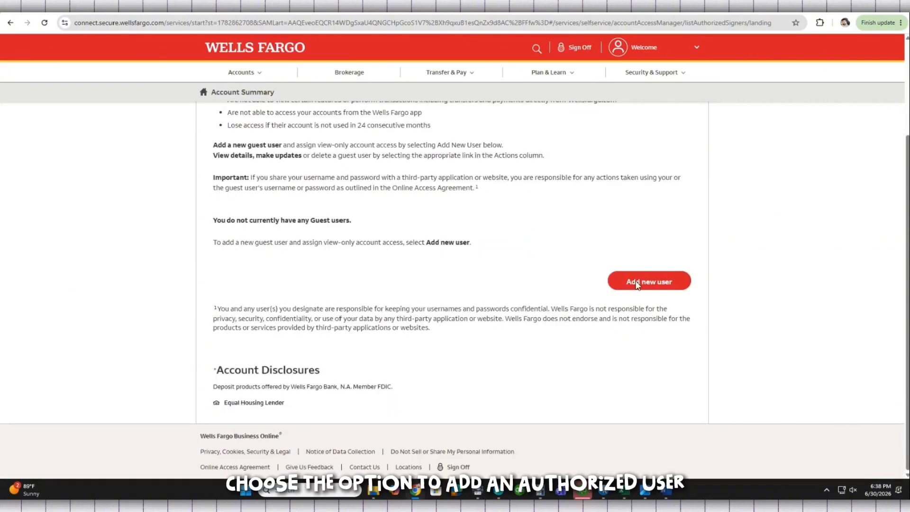
{"action": "left_click", "coordinate": [654, 284]}
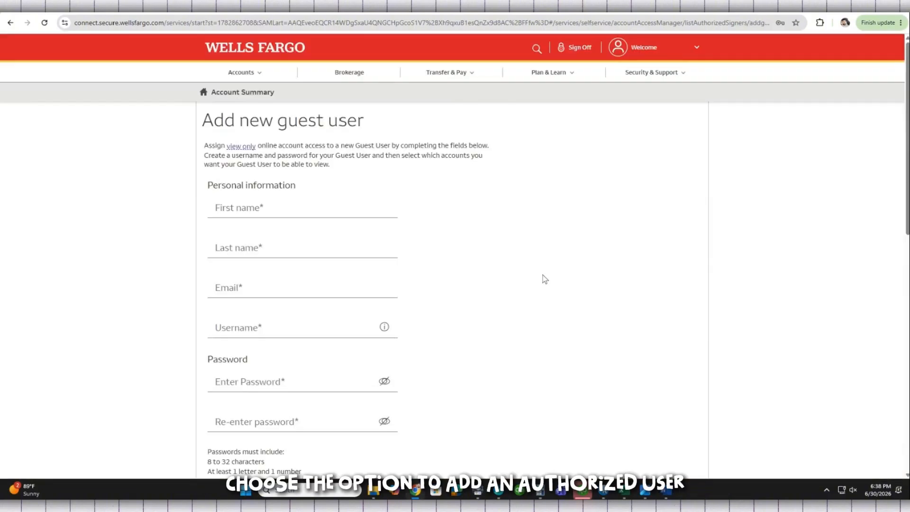
{"action": "scroll", "coordinate": [161, 239], "scroll_direction": "down", "scroll_amount": 1}
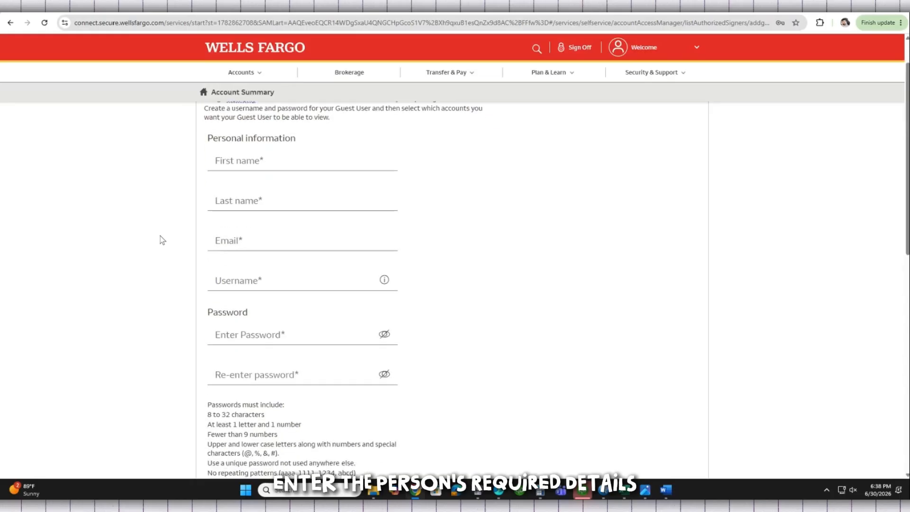
{"action": "scroll", "coordinate": [161, 239], "scroll_direction": "down", "scroll_amount": 9}
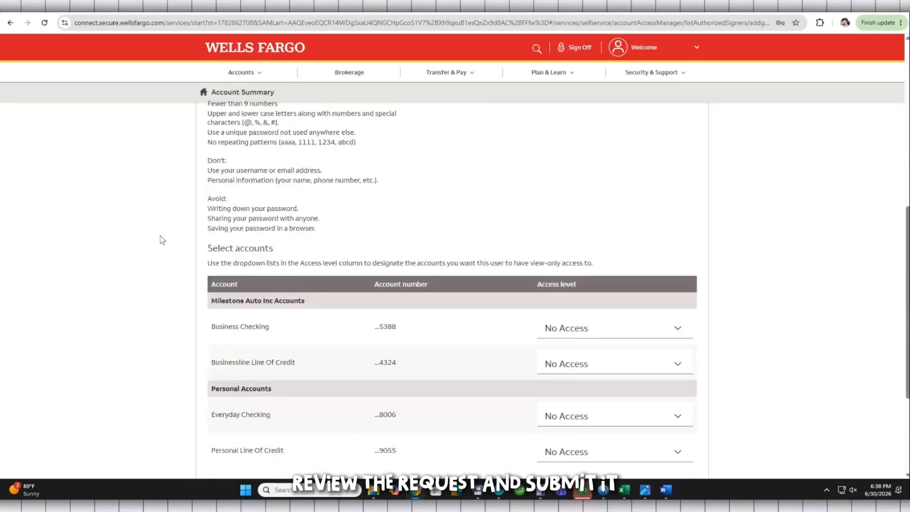
{"action": "scroll", "coordinate": [161, 239], "scroll_direction": "down", "scroll_amount": 2}
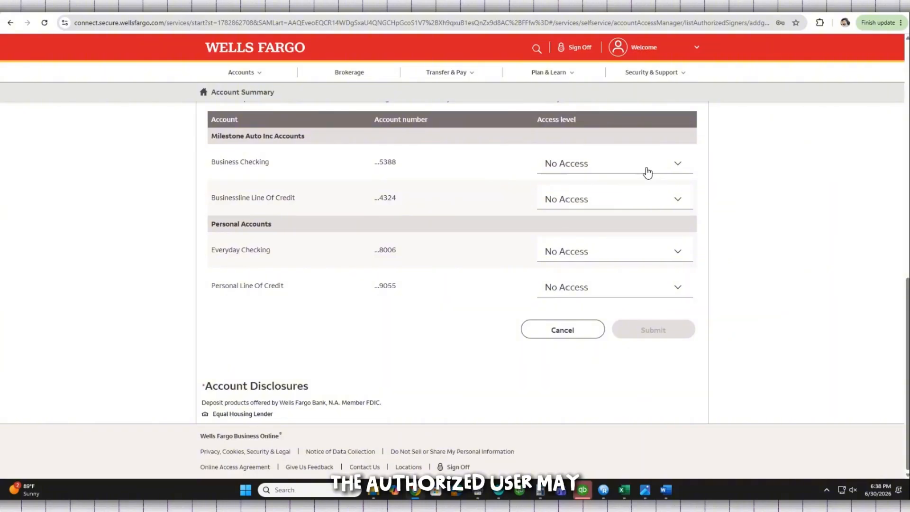
{"action": "left_click", "coordinate": [666, 169]}
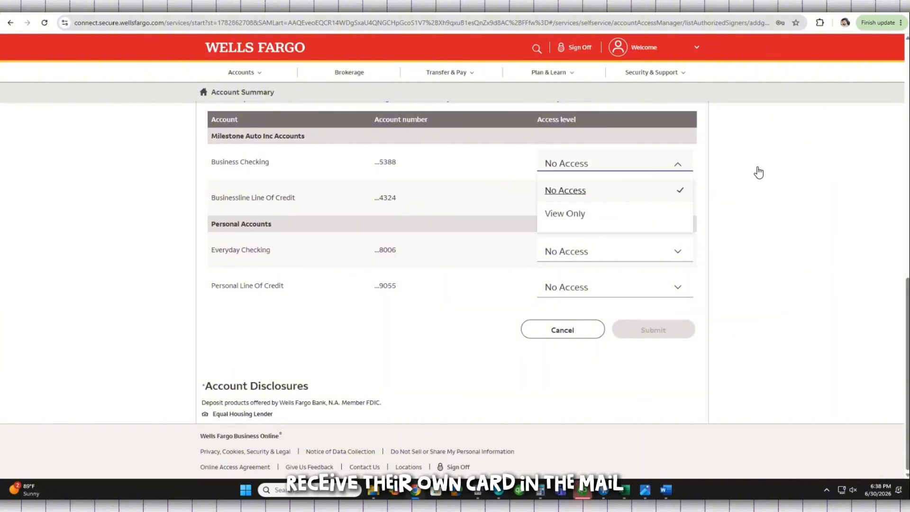
{"action": "left_click", "coordinate": [735, 197]}
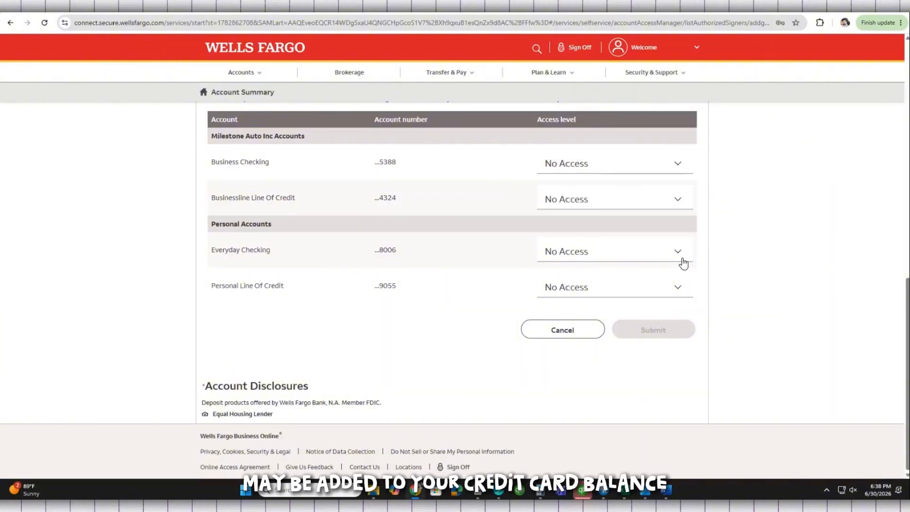
{"action": "scroll", "coordinate": [682, 263], "scroll_direction": "up", "scroll_amount": 5}
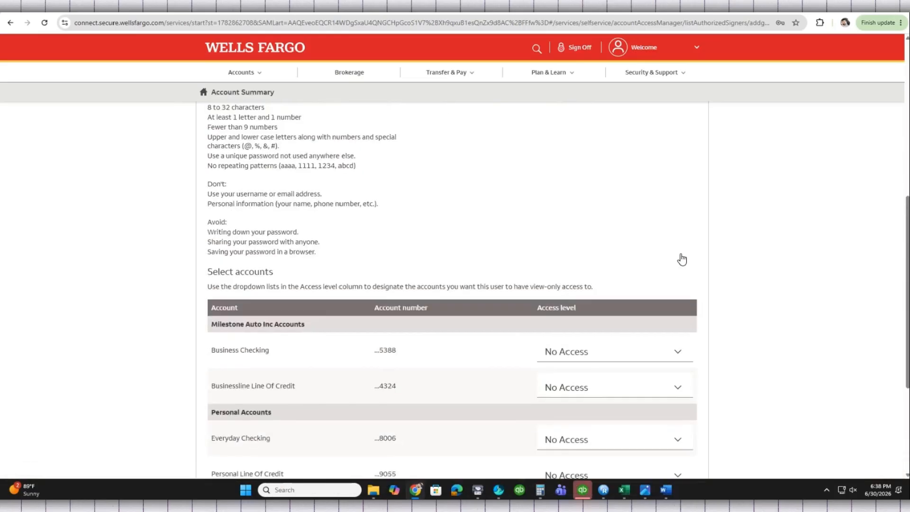
{"action": "scroll", "coordinate": [683, 259], "scroll_direction": "up", "scroll_amount": 4}
{"action": "scroll", "coordinate": [682, 259], "scroll_direction": "up", "scroll_amount": 3}
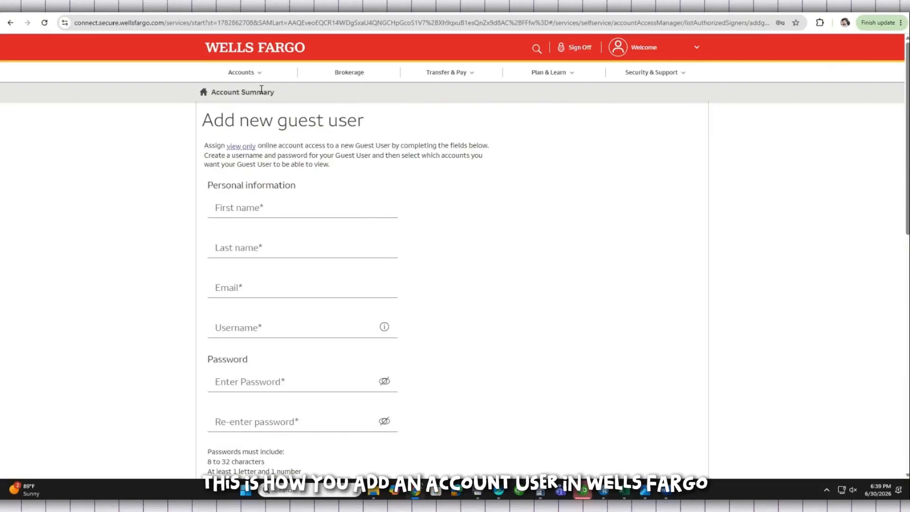
- Return to Account Summary via the Wells Fargo logo, then scroll to the footer and back
{"action": "left_click", "coordinate": [265, 54]}
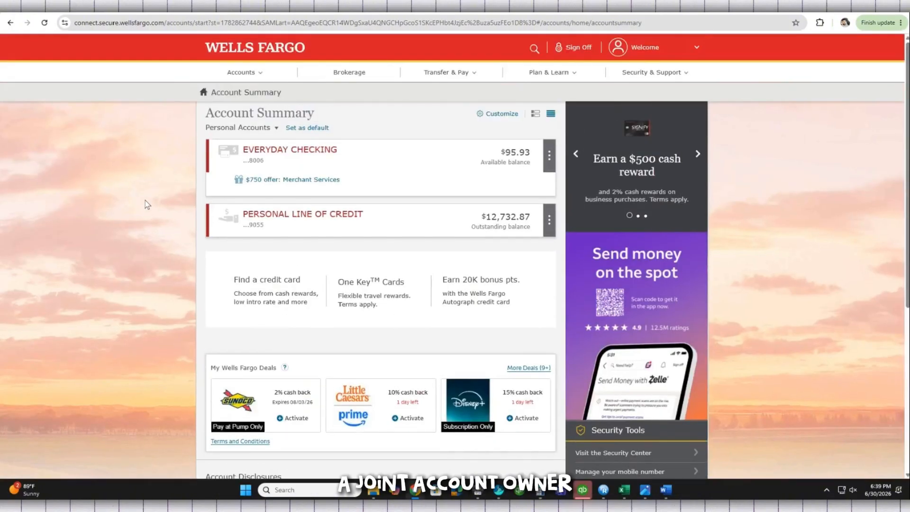
{"action": "scroll", "coordinate": [145, 200], "scroll_direction": "down", "scroll_amount": 3}
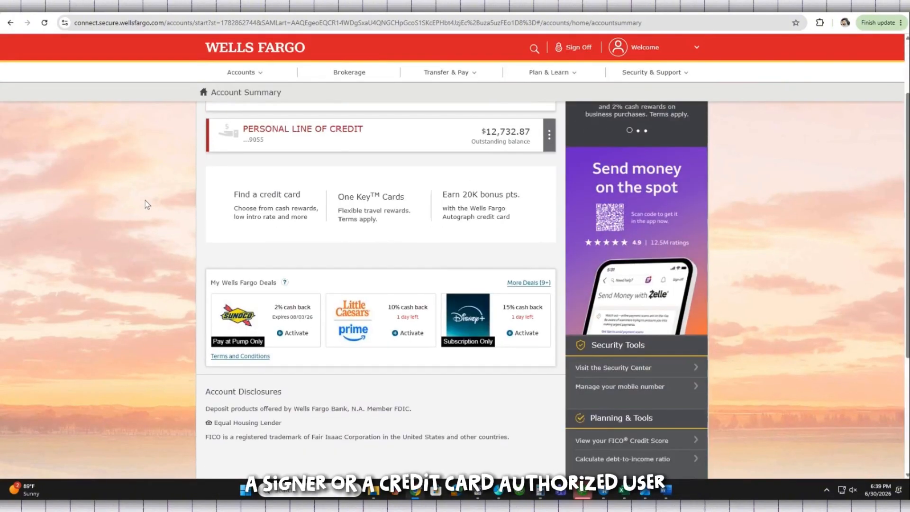
{"action": "scroll", "coordinate": [145, 200], "scroll_direction": "down", "scroll_amount": 2}
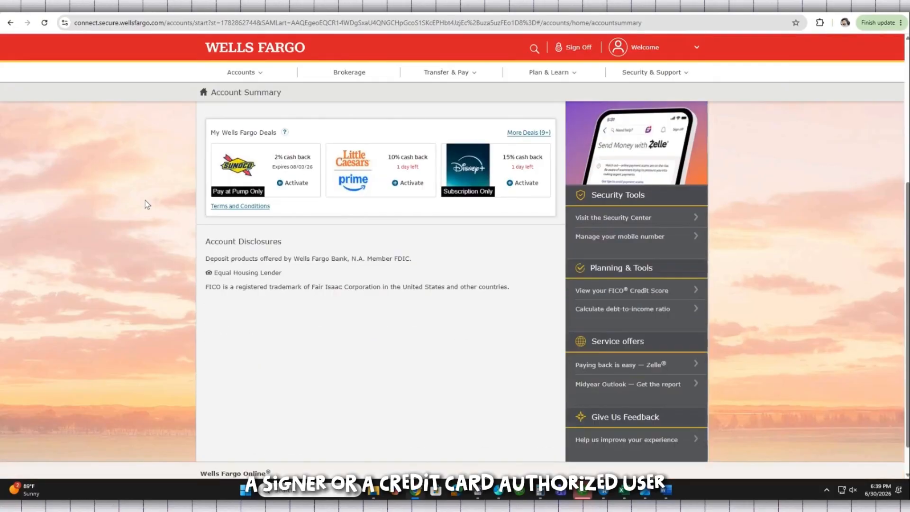
{"action": "scroll", "coordinate": [145, 204], "scroll_direction": "down", "scroll_amount": 1}
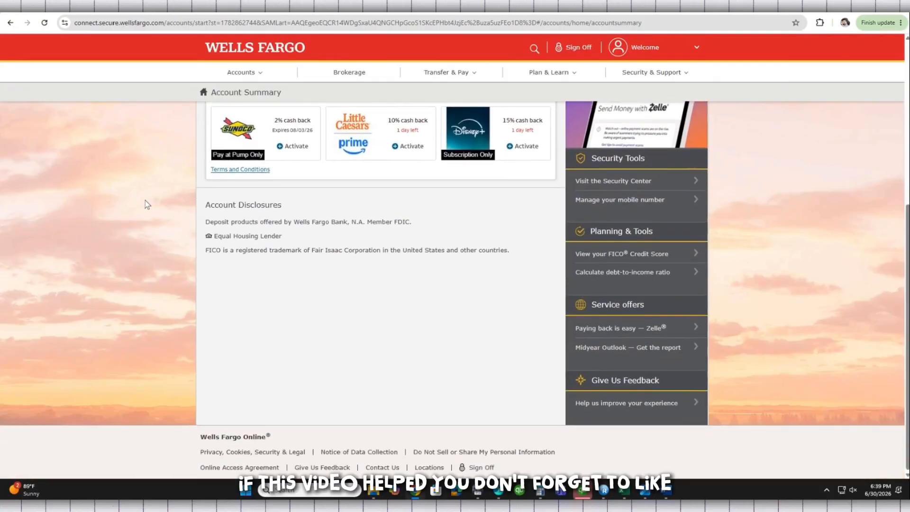
{"action": "scroll", "coordinate": [145, 200], "scroll_direction": "up", "scroll_amount": 7}
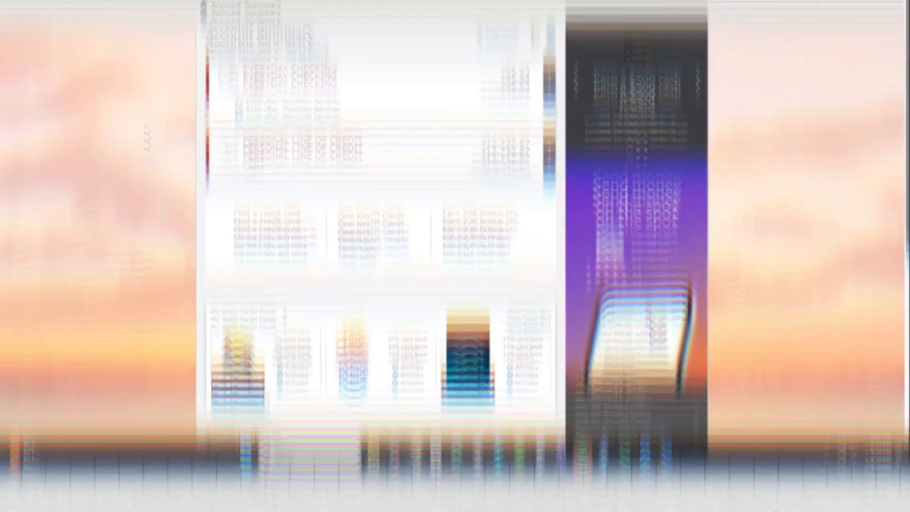